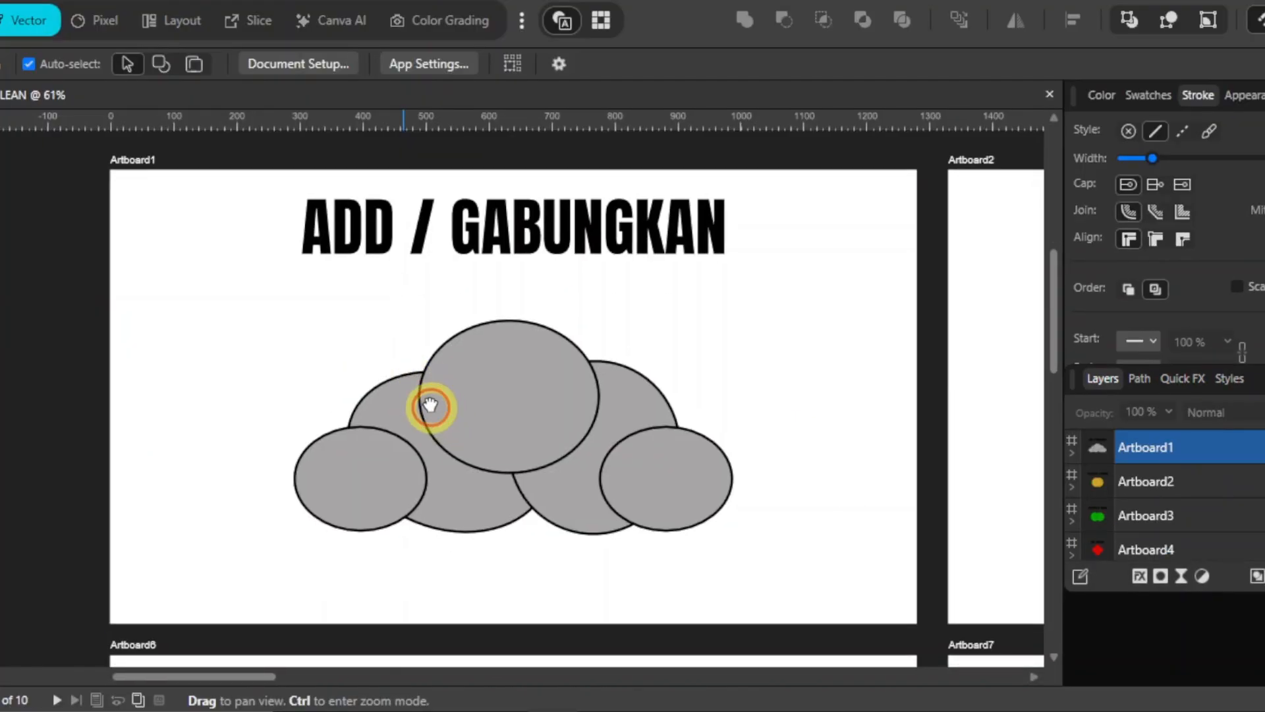
# Merge the five overlapping grey ellipses on Artboard1 into a single cloud outline with the Add operation
pyautogui.scroll(-3, 429, 404)
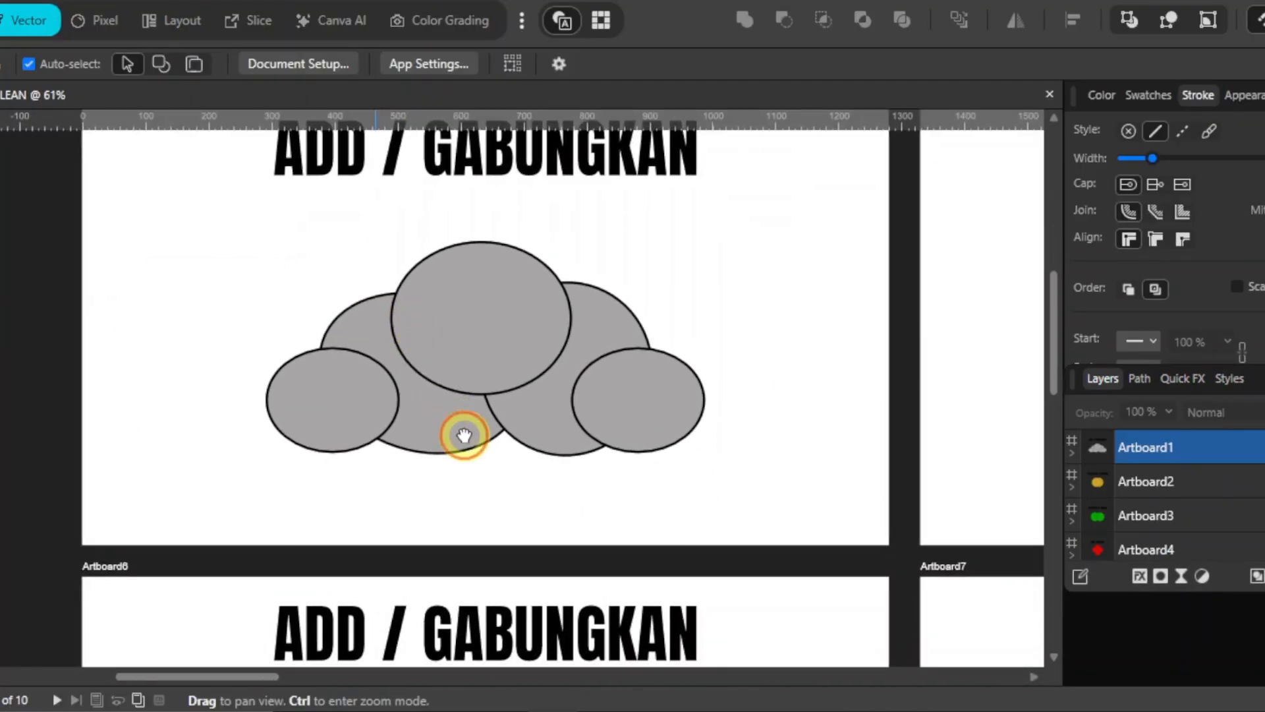
pyautogui.scroll(-6, 464, 435)
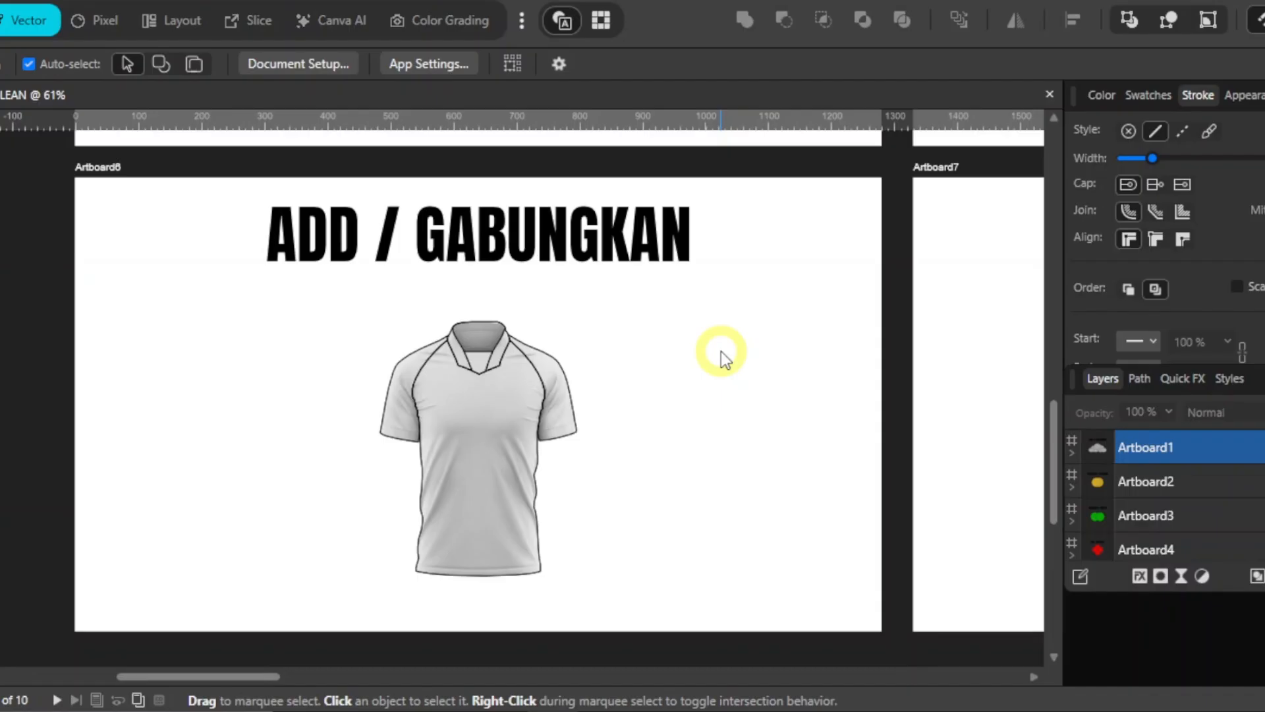
pyautogui.hotkey('ctrl', '0')
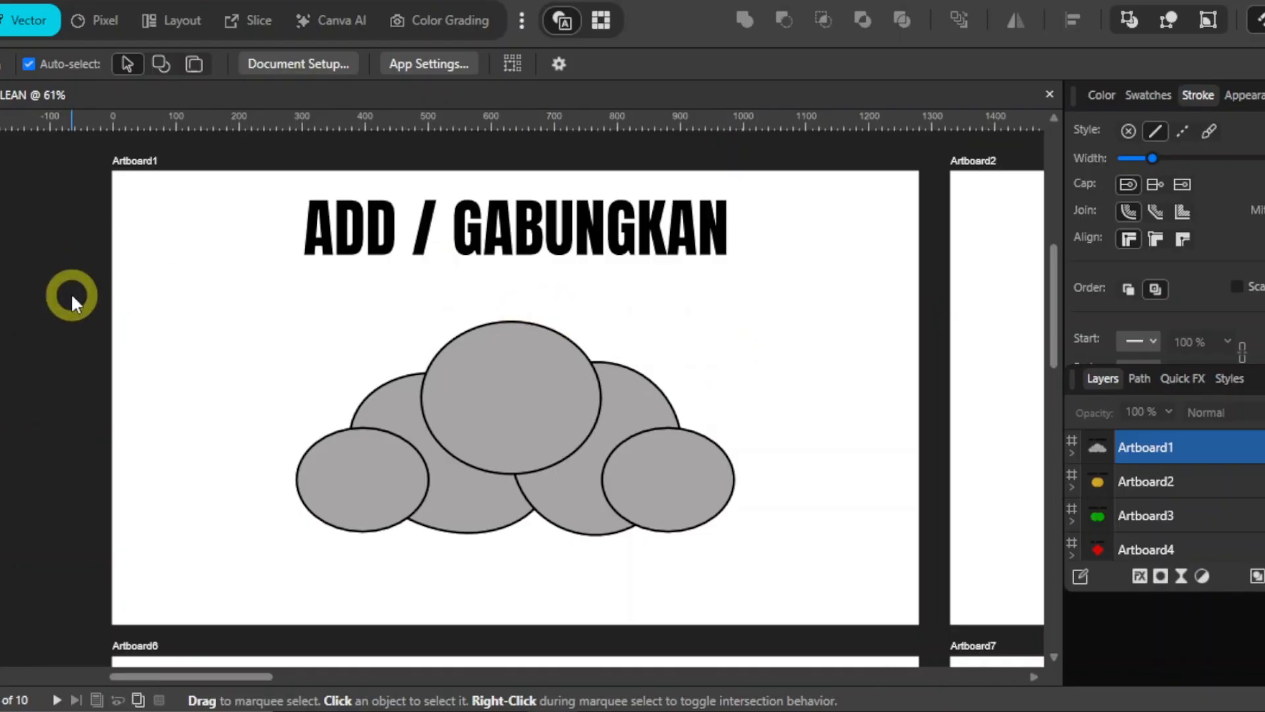
pyautogui.moveTo(71, 294); pyautogui.dragTo(846, 592)
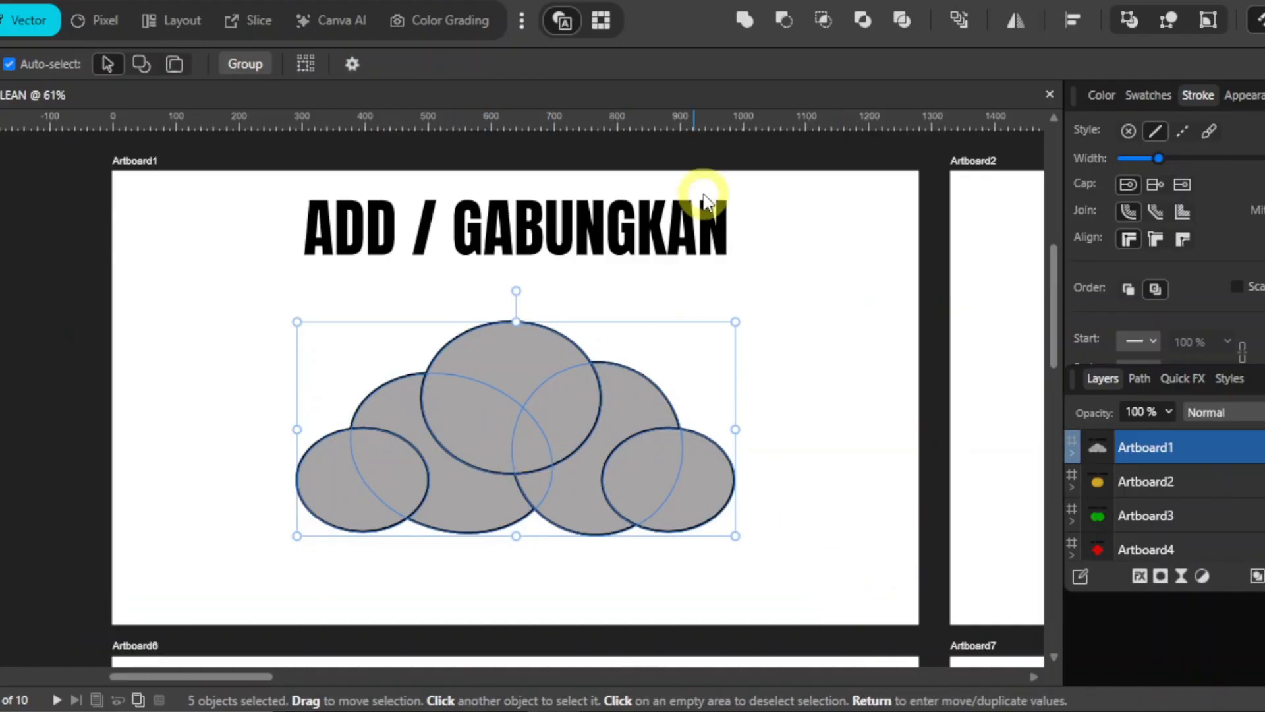
pyautogui.click(748, 22)
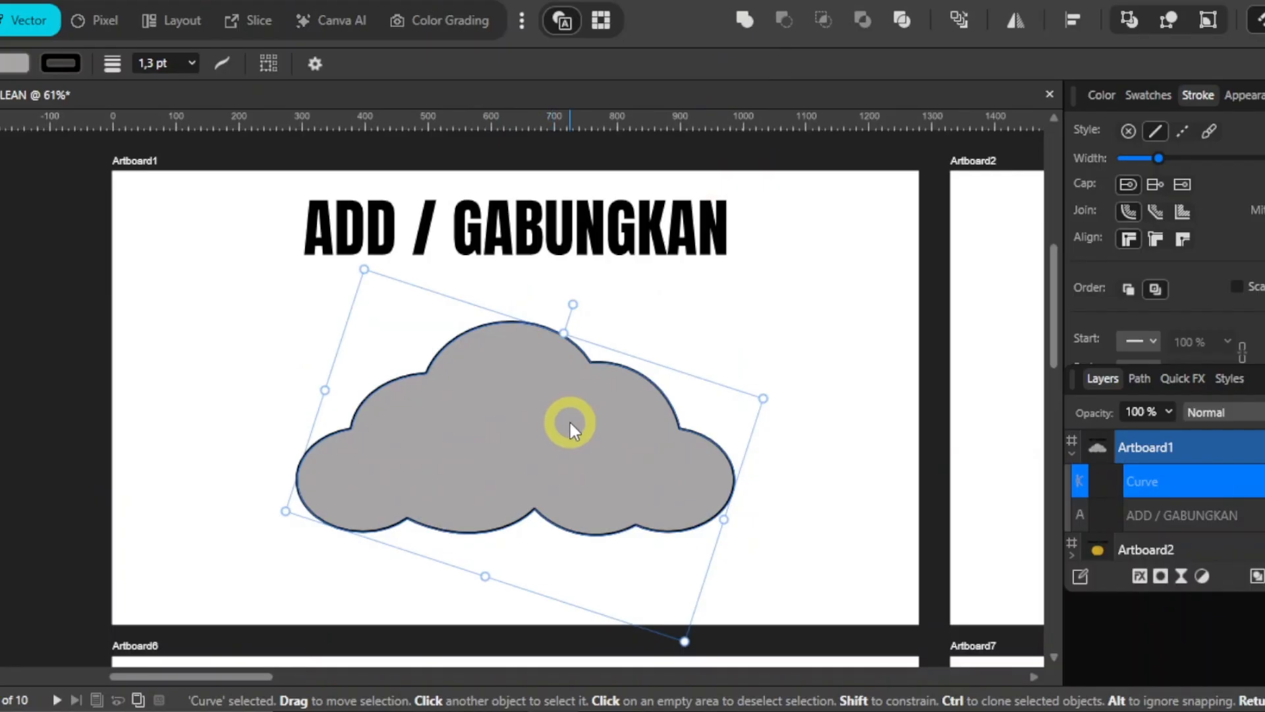
pyautogui.click(85, 389)
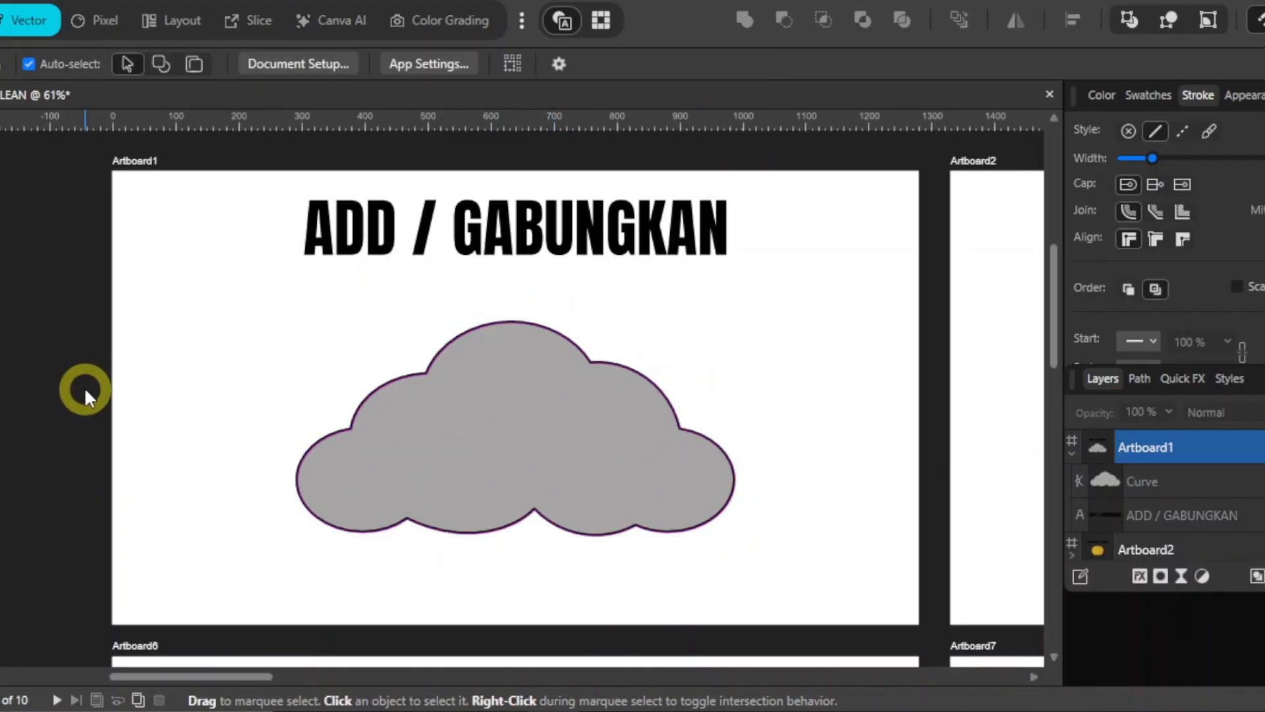
pyautogui.click(626, 496)
pyautogui.click(52, 401)
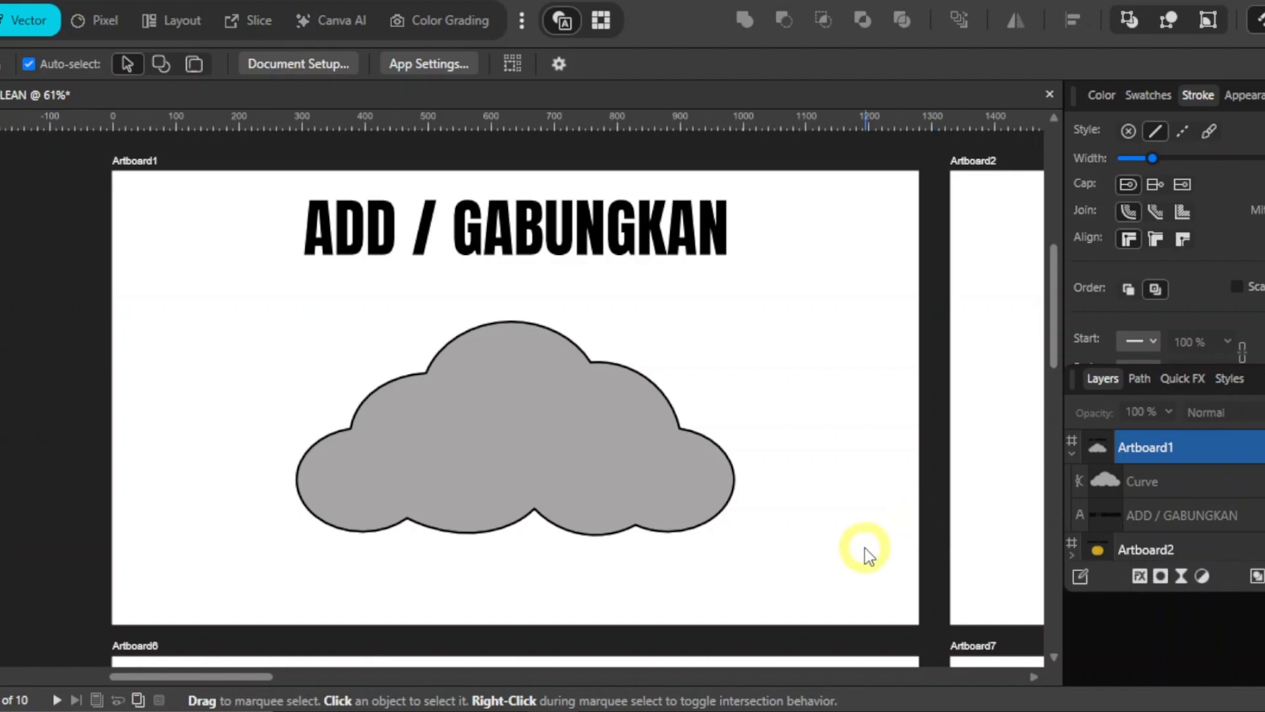
# Examine the jersey on Artboard6 and its component layers, from leher down to jersey depan.png
pyautogui.scroll(-3, 785, 551)
pyautogui.hscroll(1, 785, 551)
pyautogui.scroll(-2, 778, 493)
pyautogui.hscroll(-1, 777, 493)
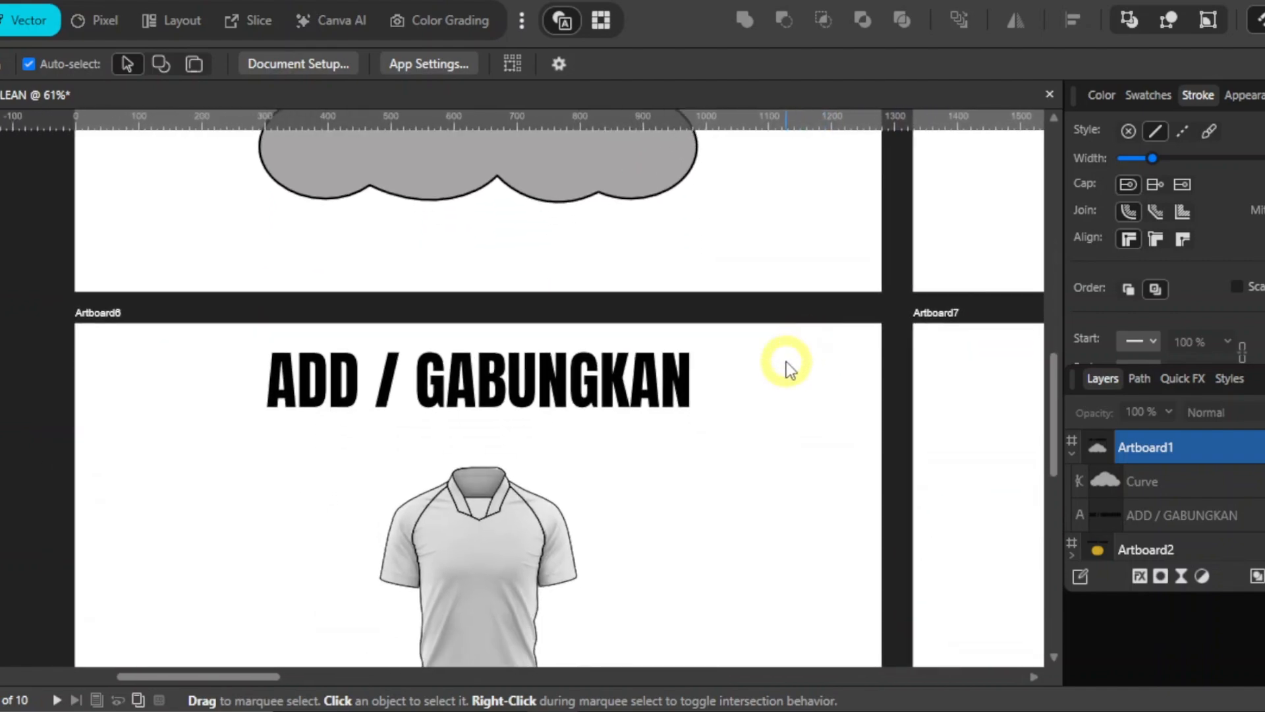
pyautogui.press('space')
pyautogui.moveTo(731, 381)
pyautogui.mouseDown()
pyautogui.moveTo(672, 319)
pyautogui.moveTo(735, 376)
pyautogui.mouseUp()
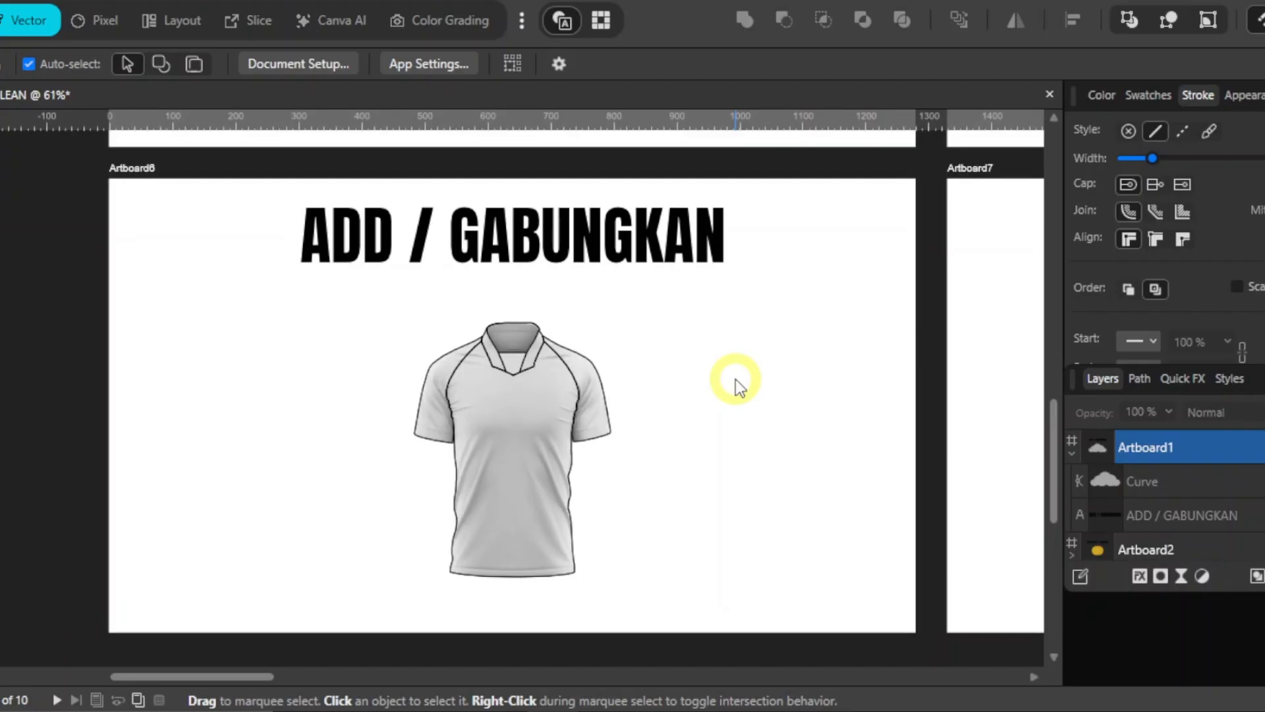
pyautogui.click(534, 387)
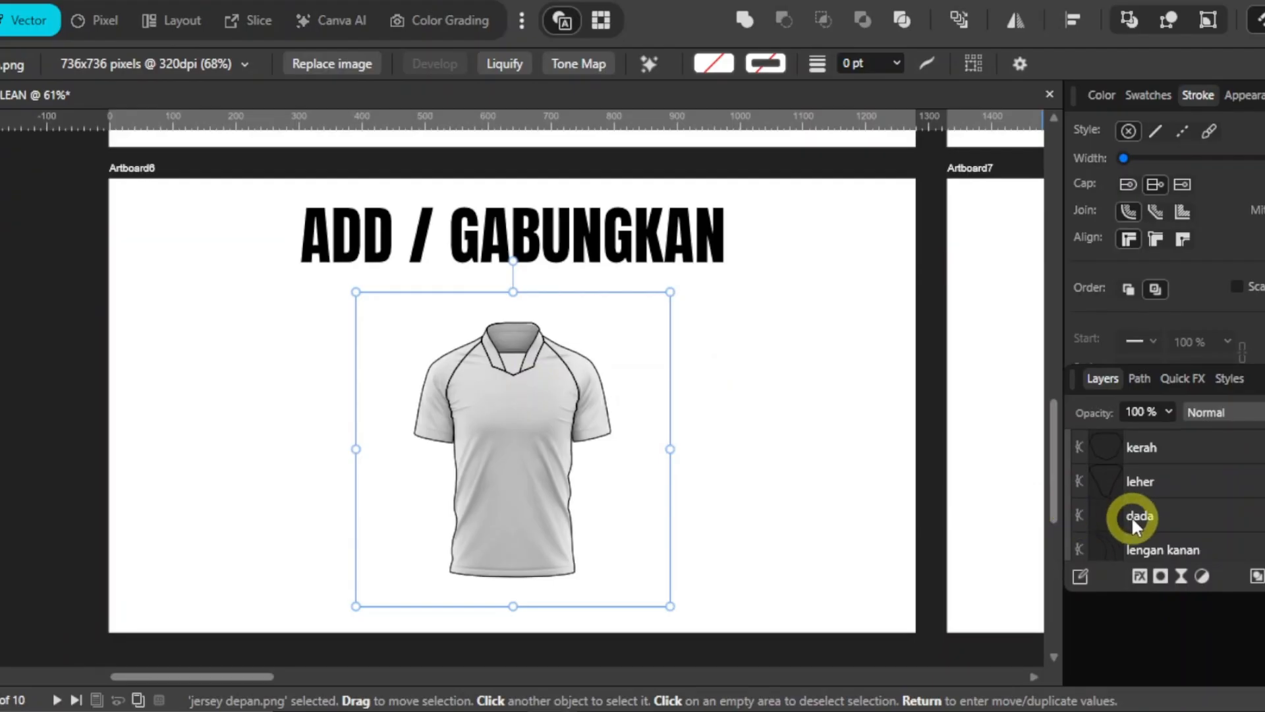
pyautogui.scroll(3, 1149, 509)
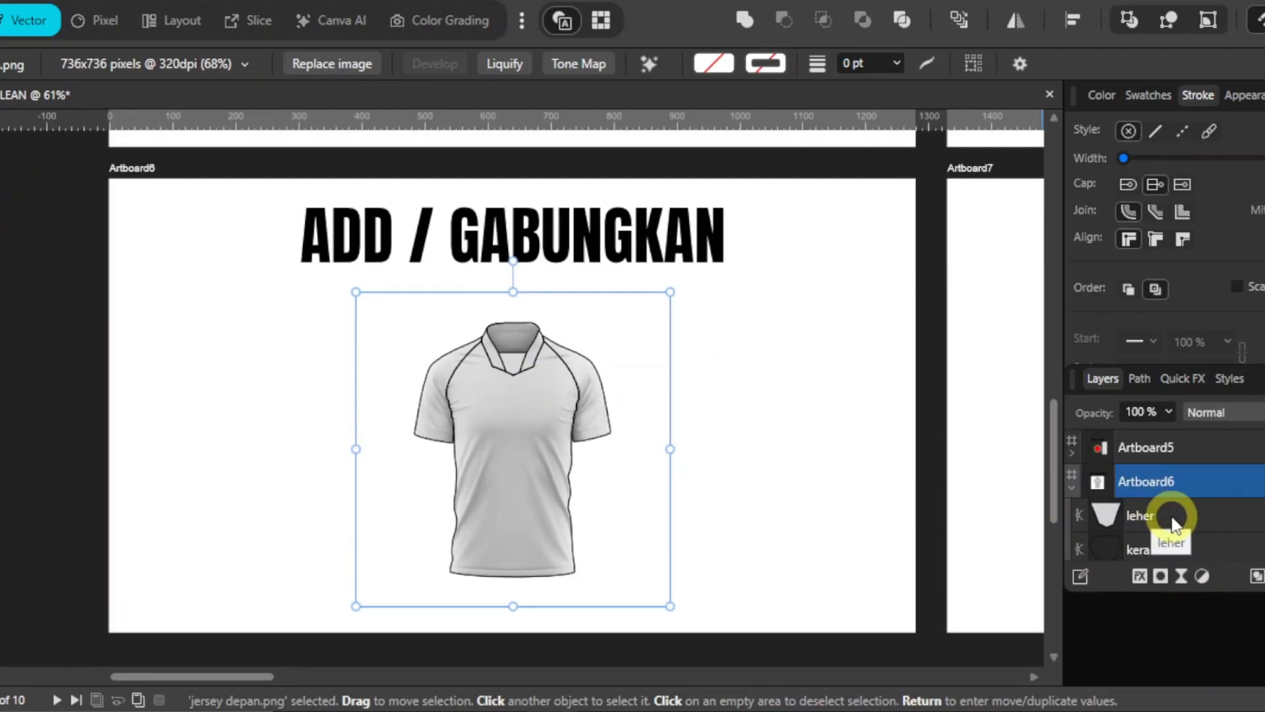
pyautogui.scroll(-4, 1171, 524)
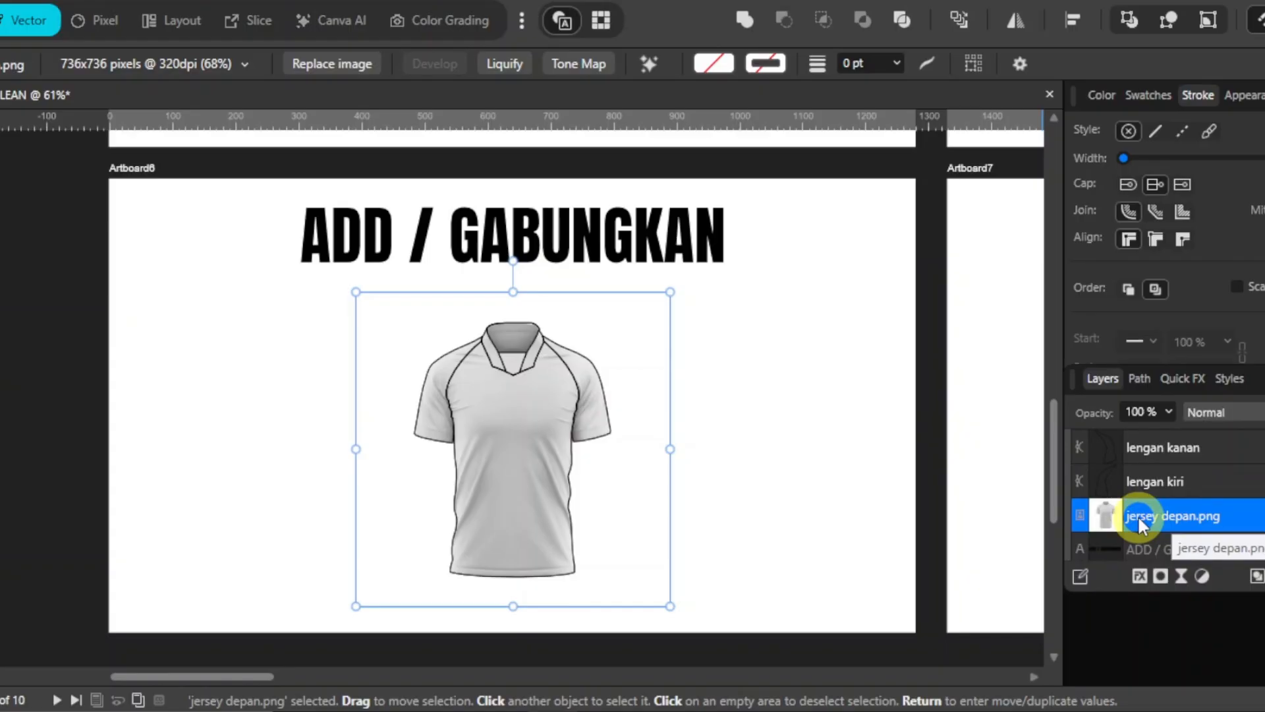
pyautogui.scroll(3, 1184, 477)
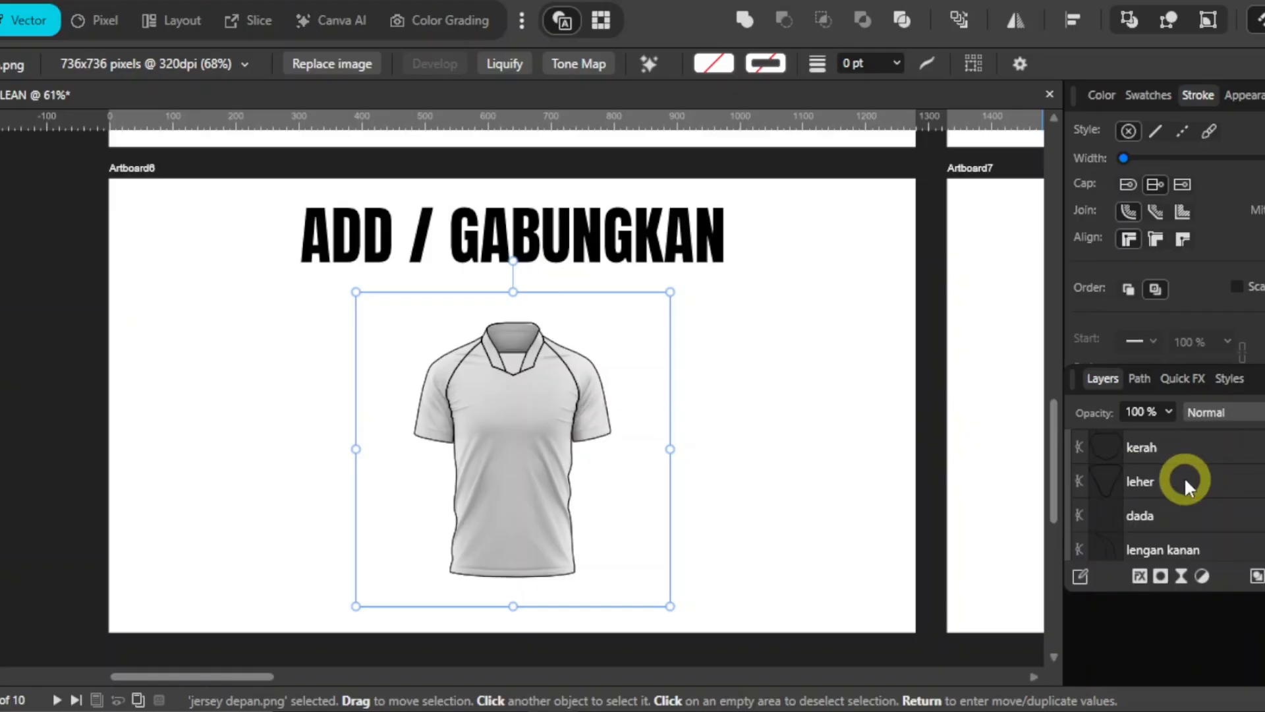
pyautogui.scroll(2, 1184, 477)
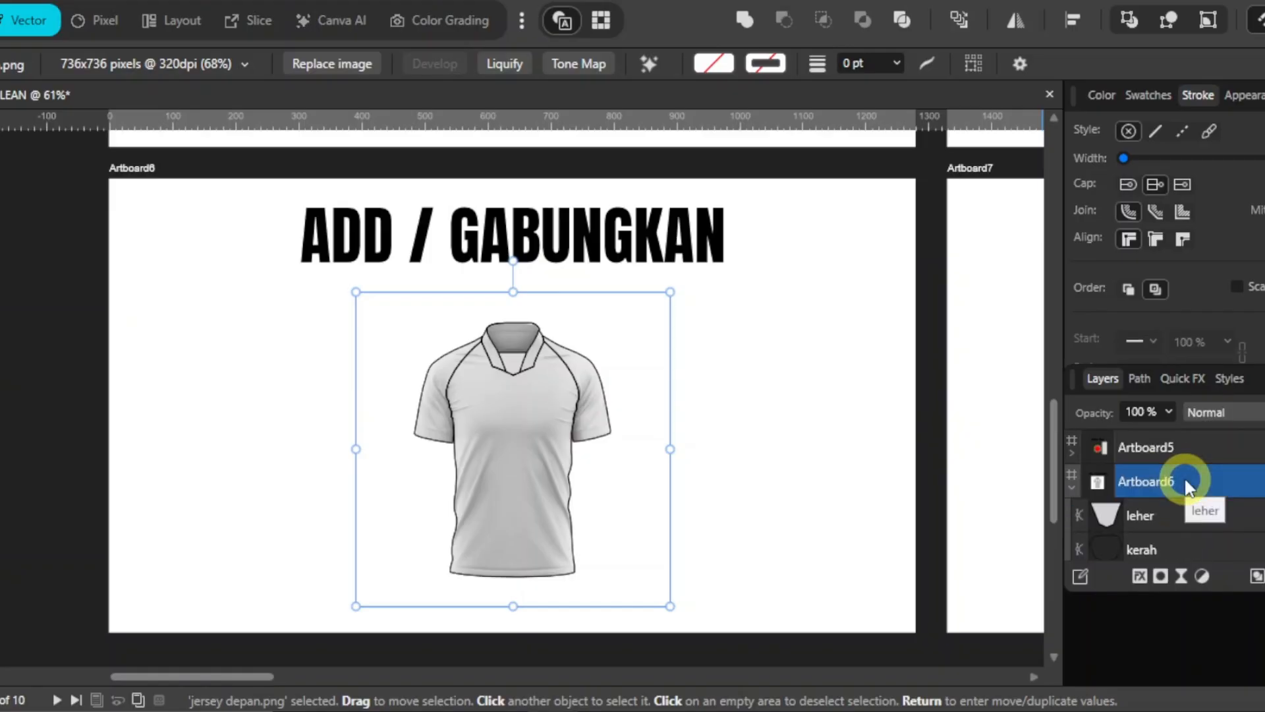
# Merge the six jersey curves on Artboard6, from the uppermost leher through lengan kiri, into one outline with Add
pyautogui.click(1158, 516)
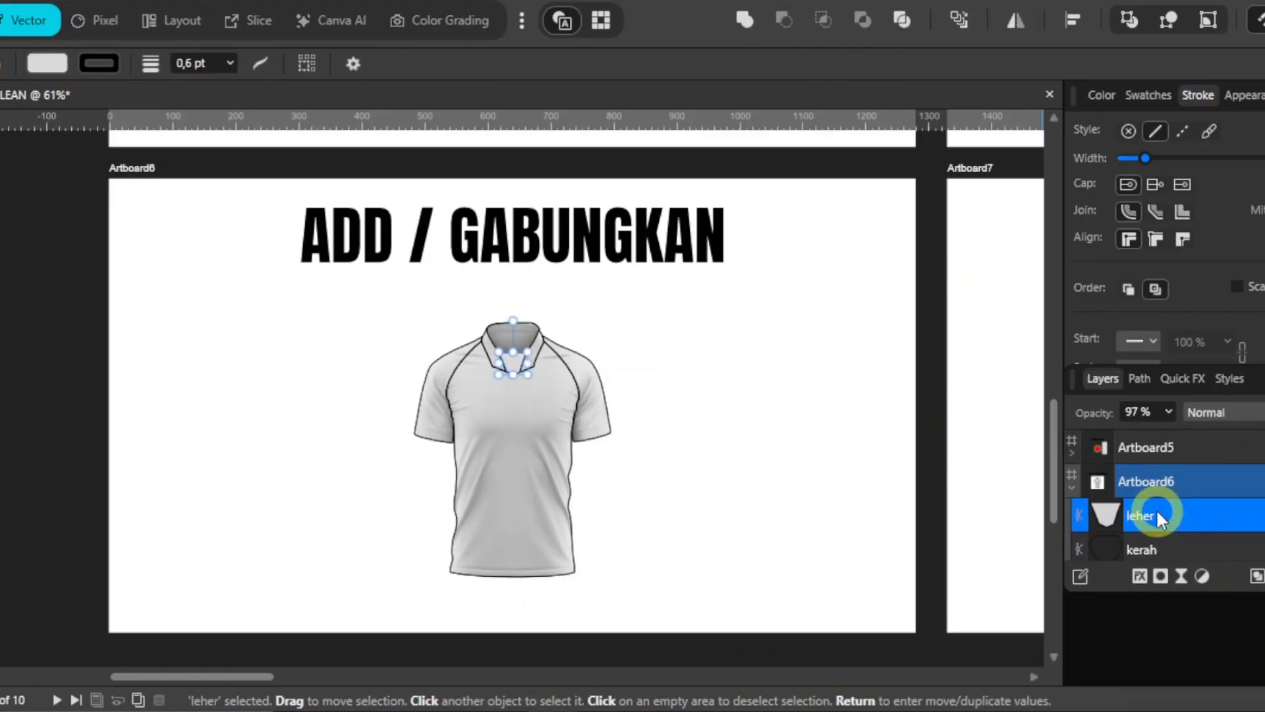
pyautogui.scroll(-2, 1157, 518)
pyautogui.scroll(-3, 1157, 517)
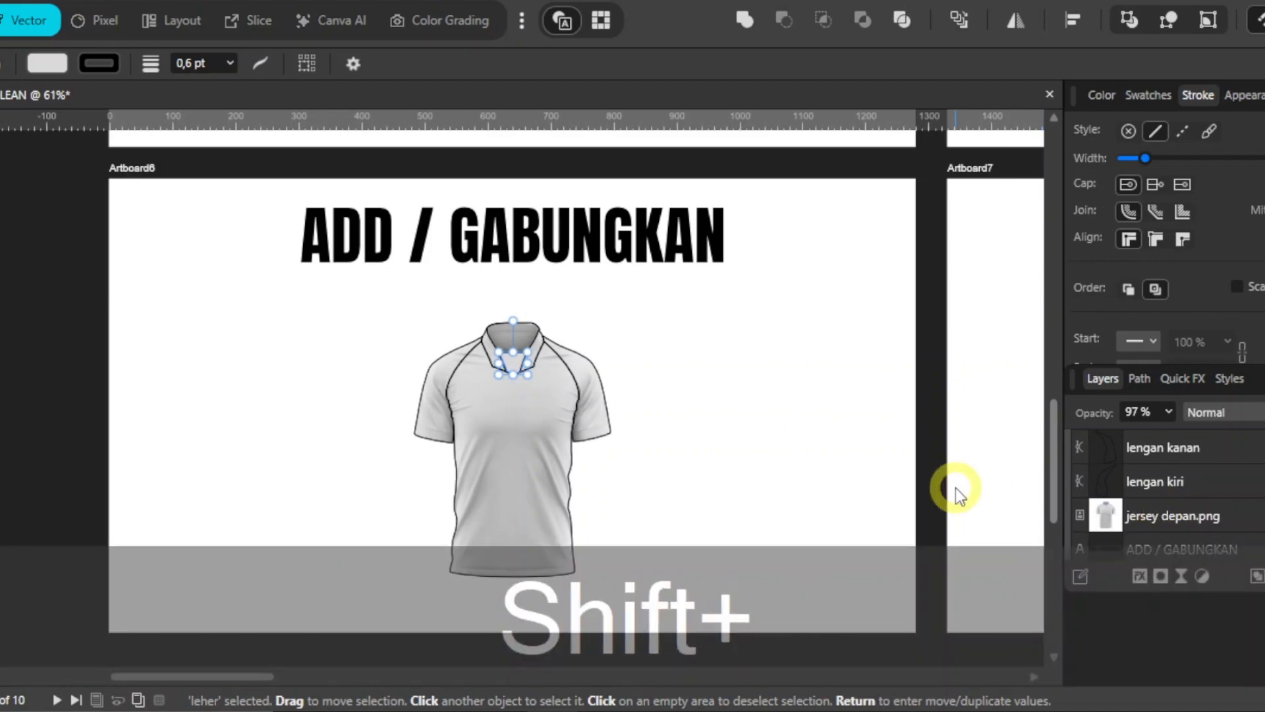
pyautogui.keyDown('shift'); pyautogui.click(1140, 484); pyautogui.keyUp('shift')
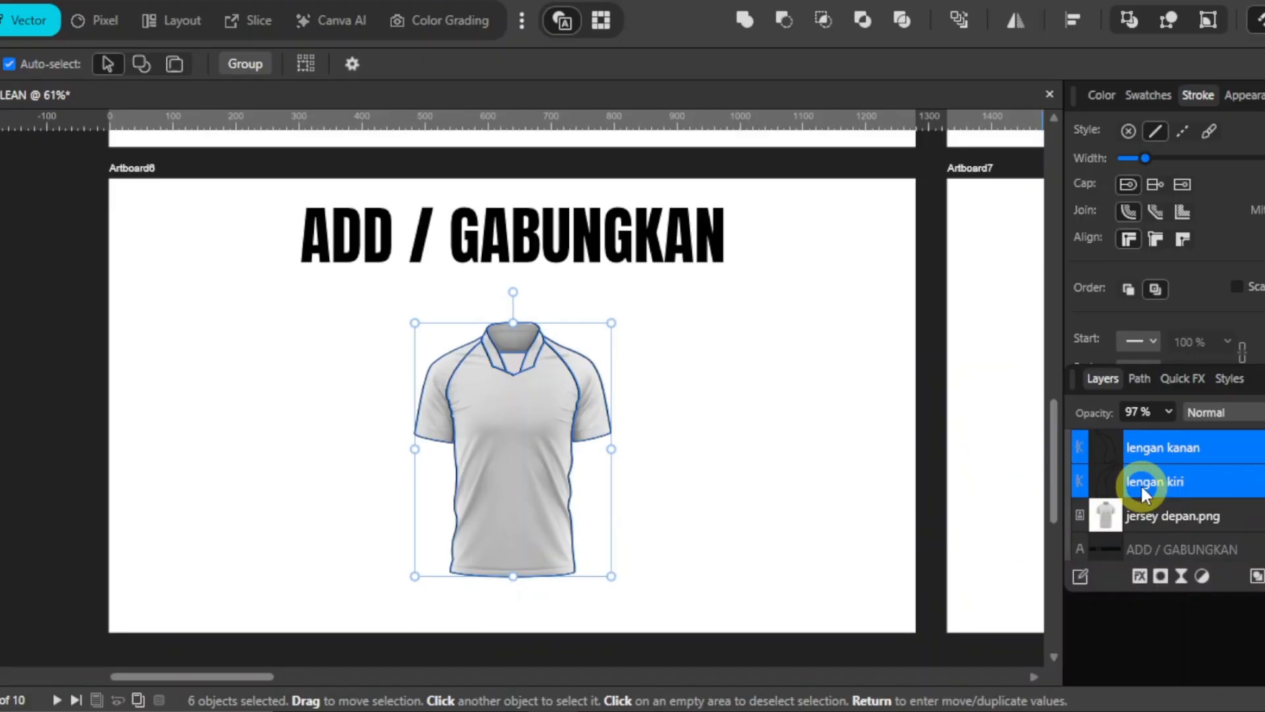
pyautogui.click(737, 22)
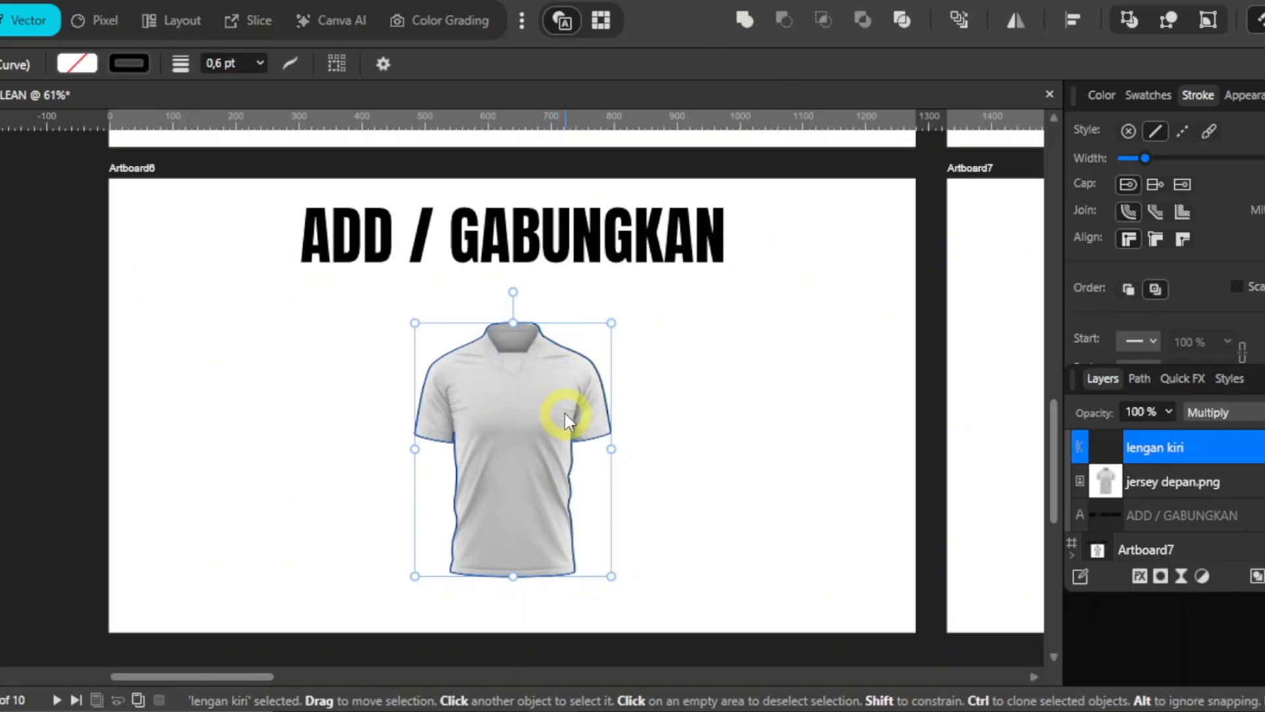
pyautogui.click(79, 384)
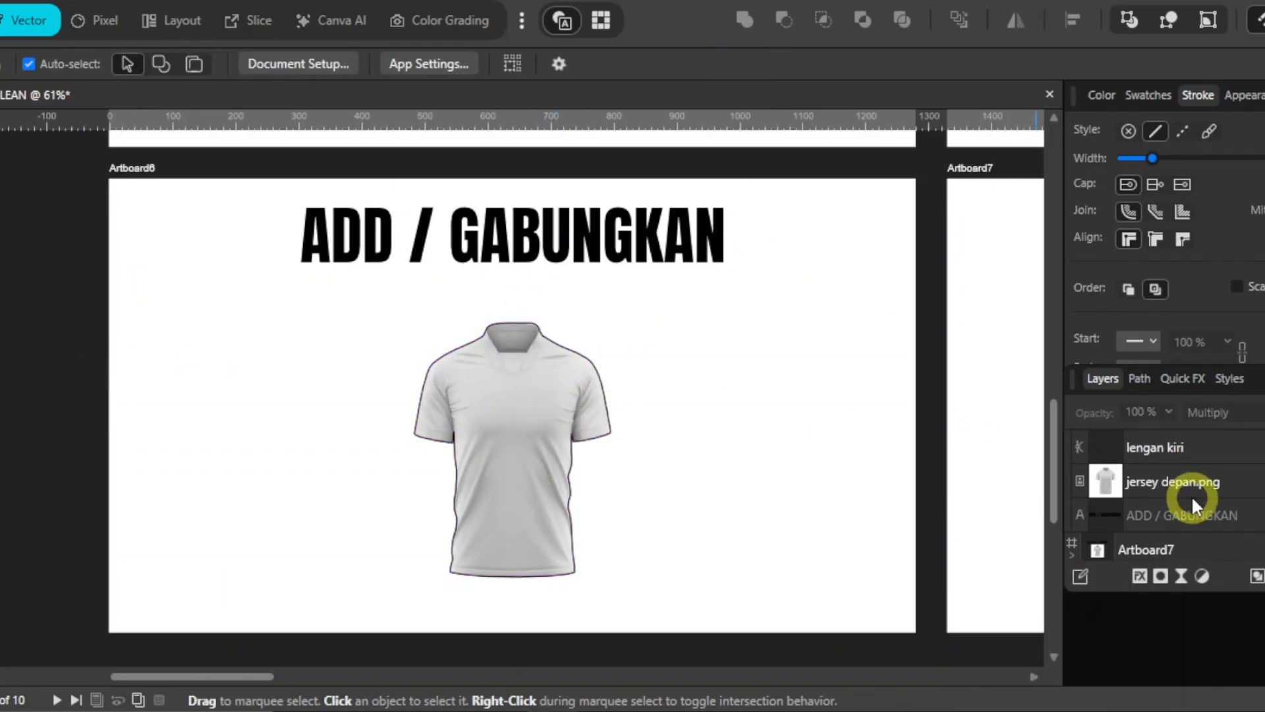
# Collapse the Artboard6 and Artboard1 layer groups
pyautogui.scroll(3, 1191, 495)
pyautogui.click(1070, 517)
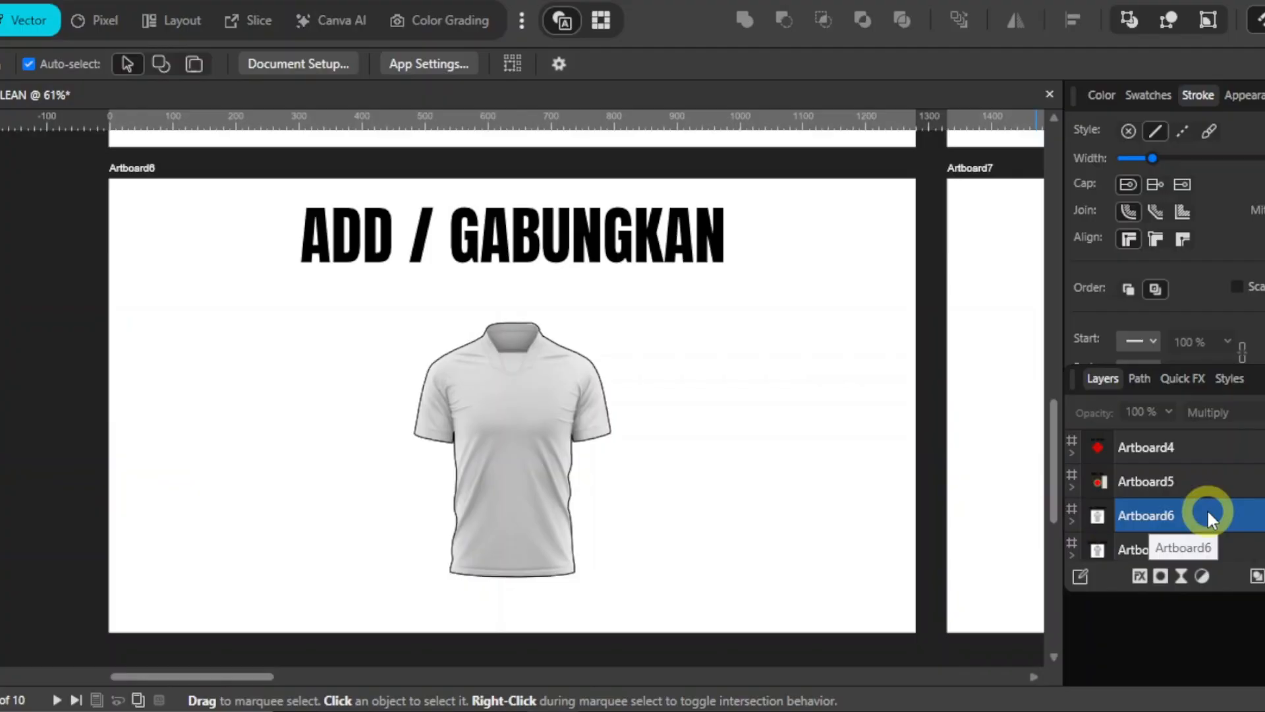
pyautogui.scroll(5, 1207, 508)
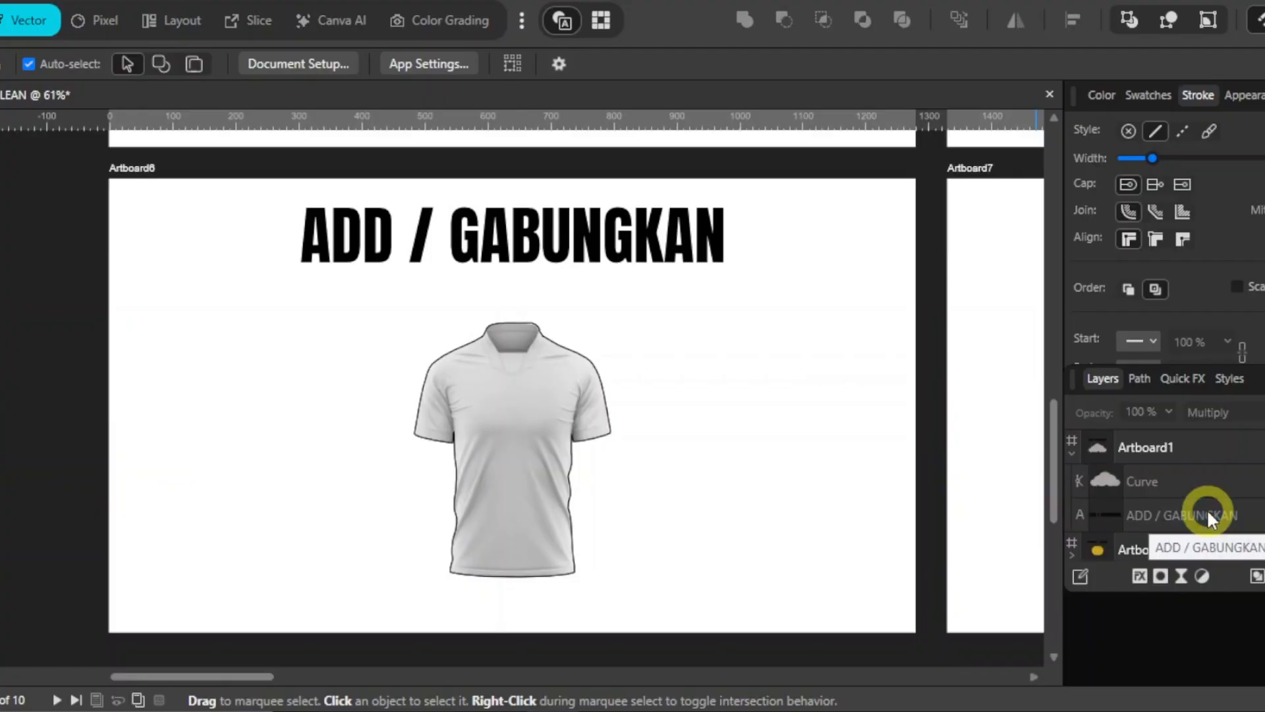
pyautogui.click(1071, 454)
# Subtract the front gold circle from the one behind it on Artboard2 to form a crescent moon
pyautogui.click(1137, 480)
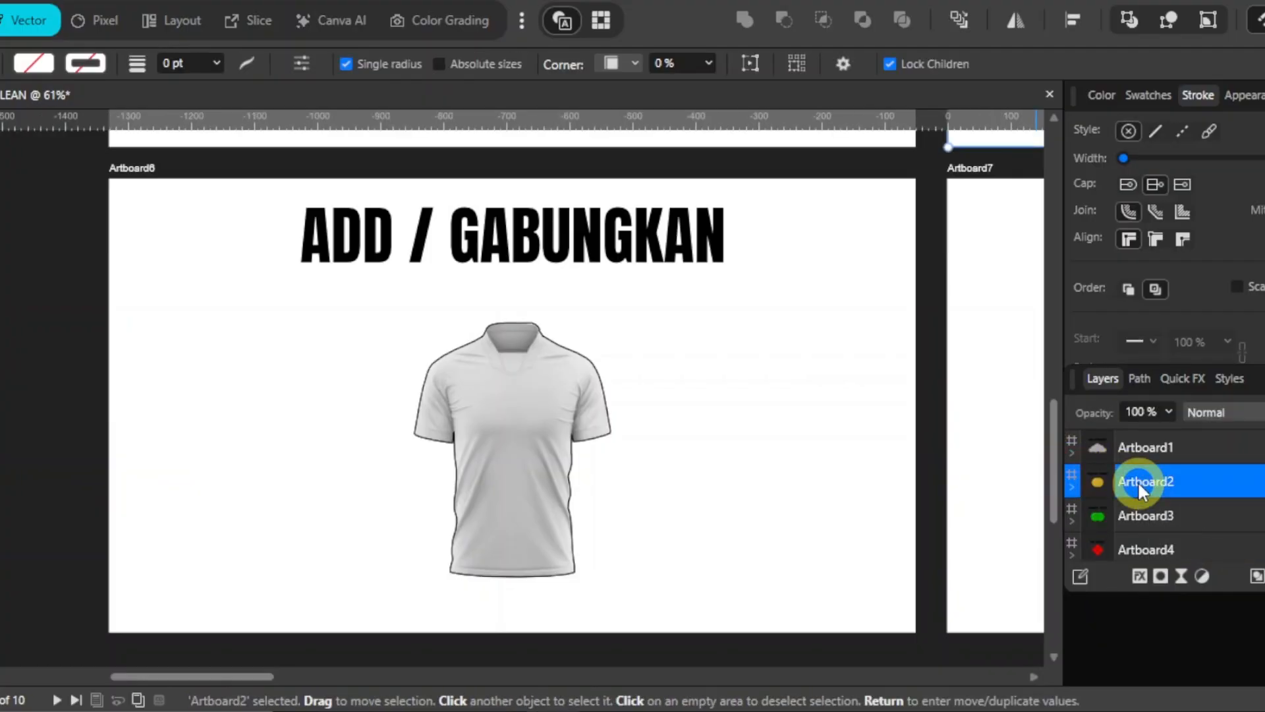
pyautogui.hotkey('ctrl', '0')
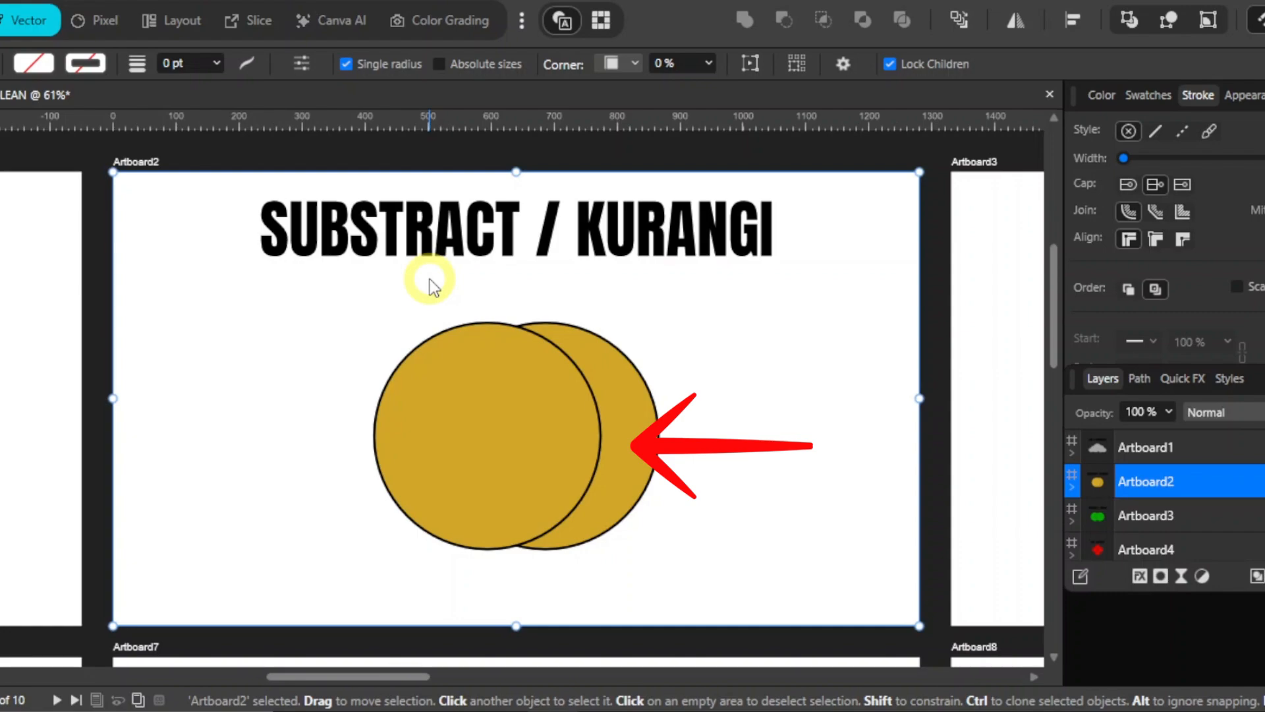
pyautogui.moveTo(100, 308)
pyautogui.mouseDown()
pyautogui.moveTo(152, 373)
pyautogui.moveTo(673, 577)
pyautogui.mouseUp()
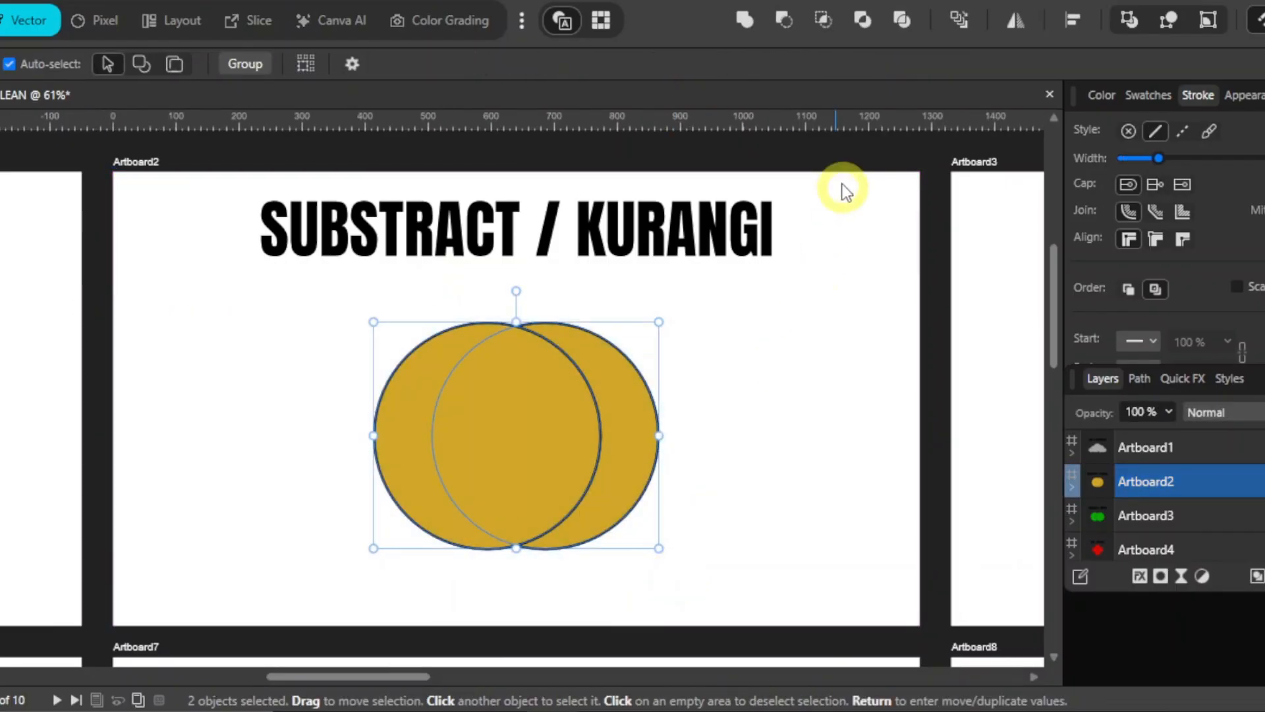
pyautogui.click(781, 21)
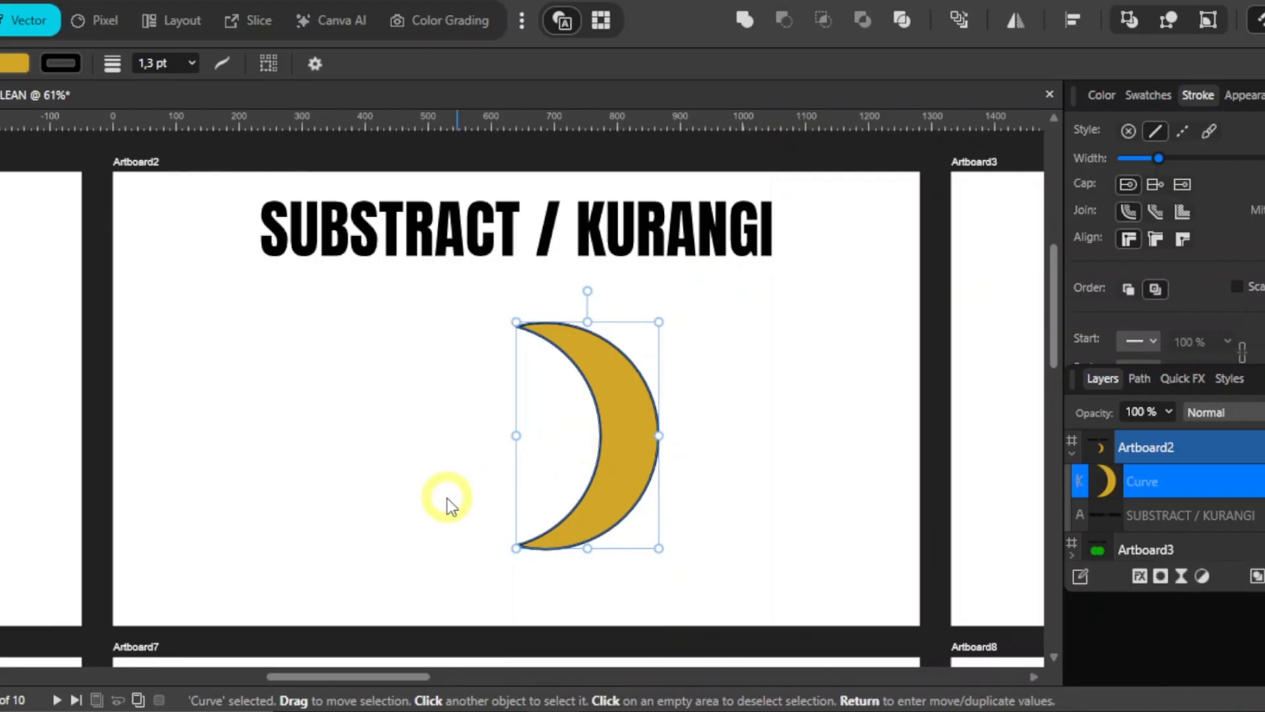
# Examine the lengan kanan sleeve curve of the jersey on Artboard7, moving it aside and undoing the move
pyautogui.press('space')
pyautogui.moveTo(427, 422); pyautogui.dragTo(422, 213)
pyautogui.moveTo(452, 486); pyautogui.dragTo(437, 303)
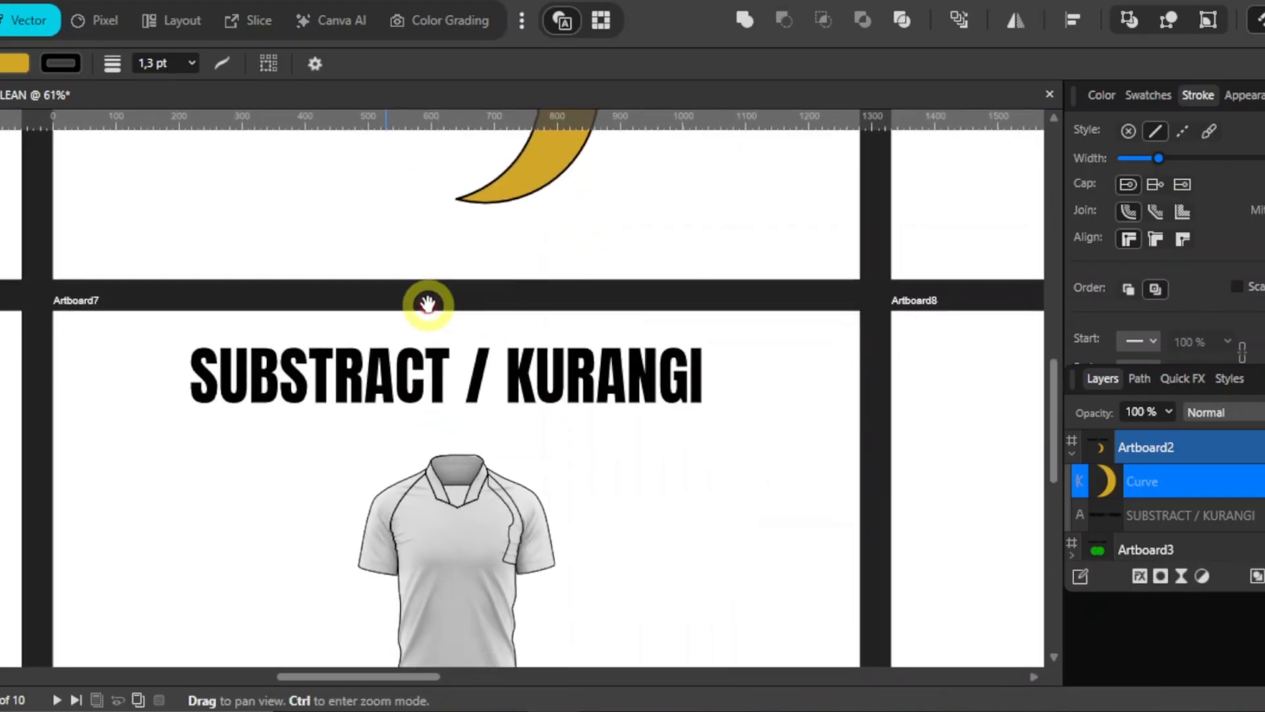
pyautogui.moveTo(429, 402)
pyautogui.mouseDown()
pyautogui.moveTo(473, 308)
pyautogui.moveTo(461, 294)
pyautogui.mouseUp()
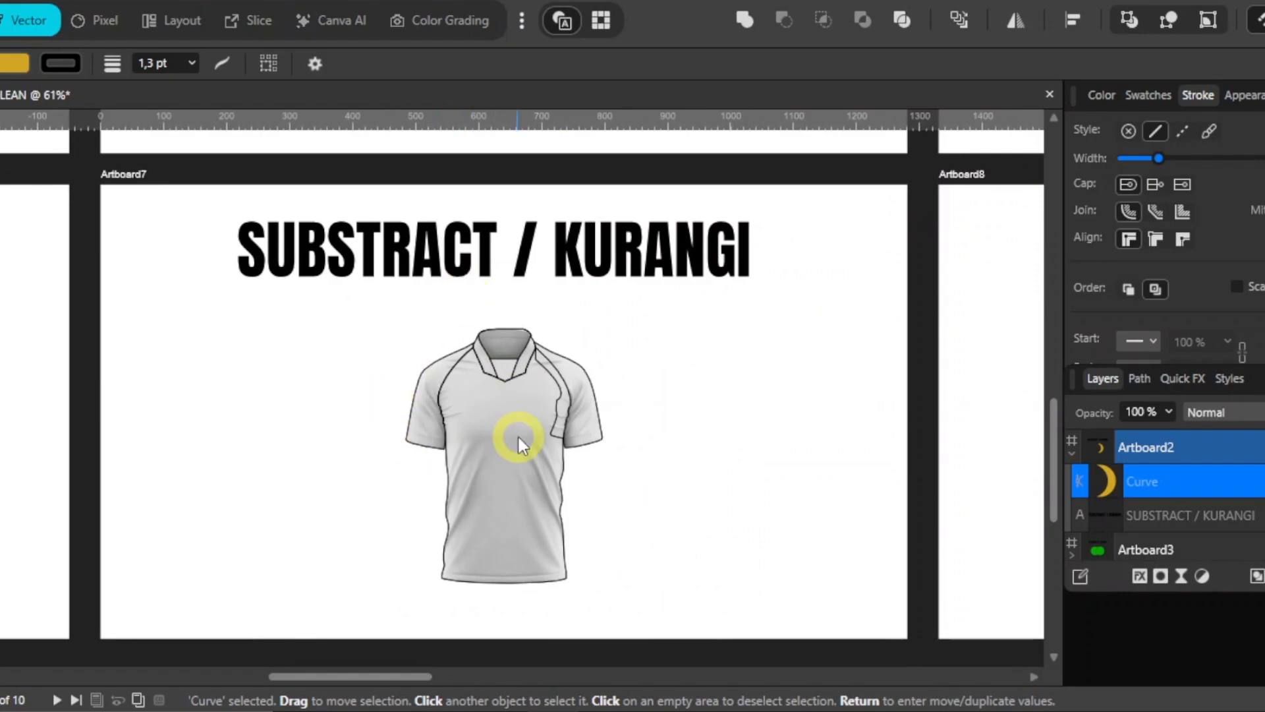
pyautogui.scroll(2, 518, 436)
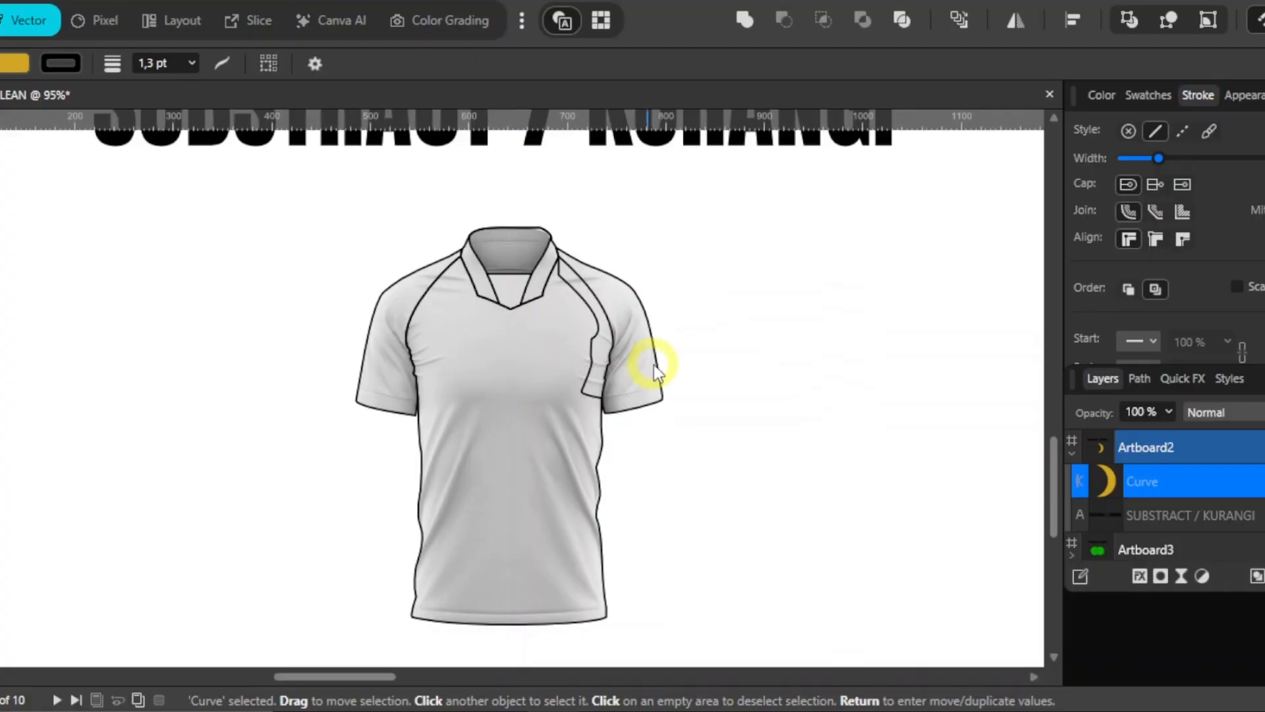
pyautogui.click(638, 389)
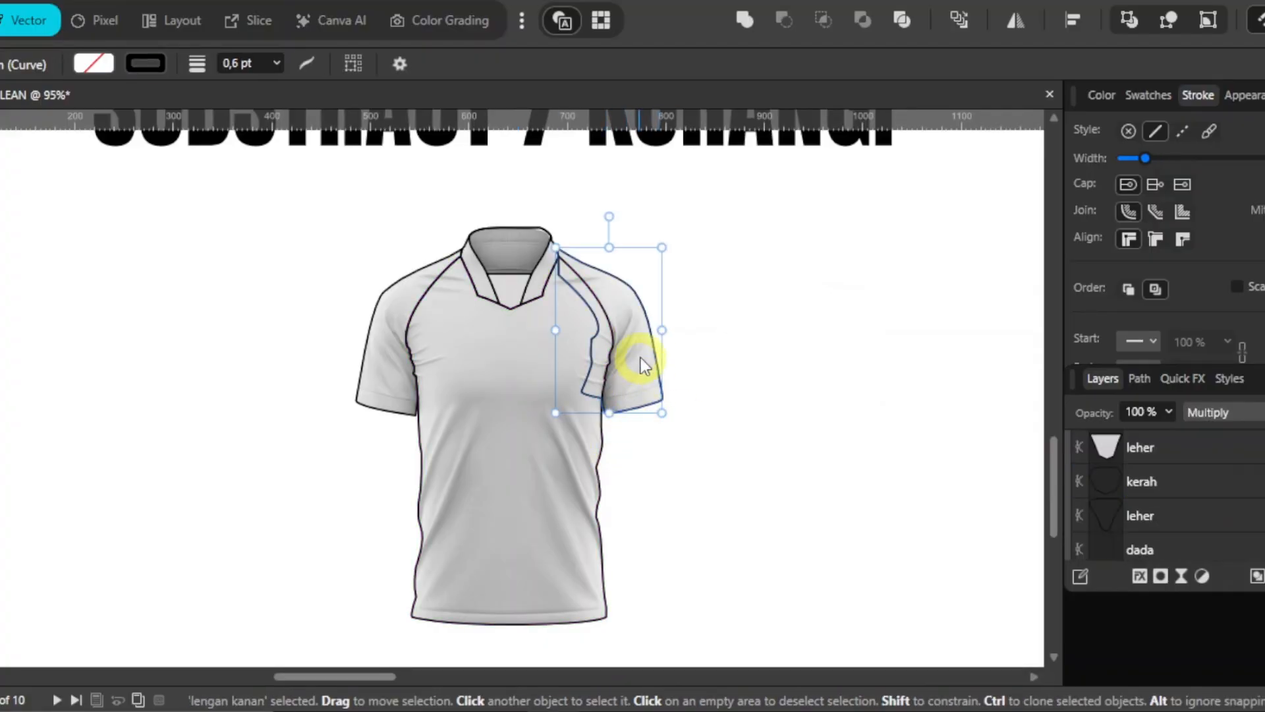
pyautogui.moveTo(645, 365); pyautogui.dragTo(713, 353)
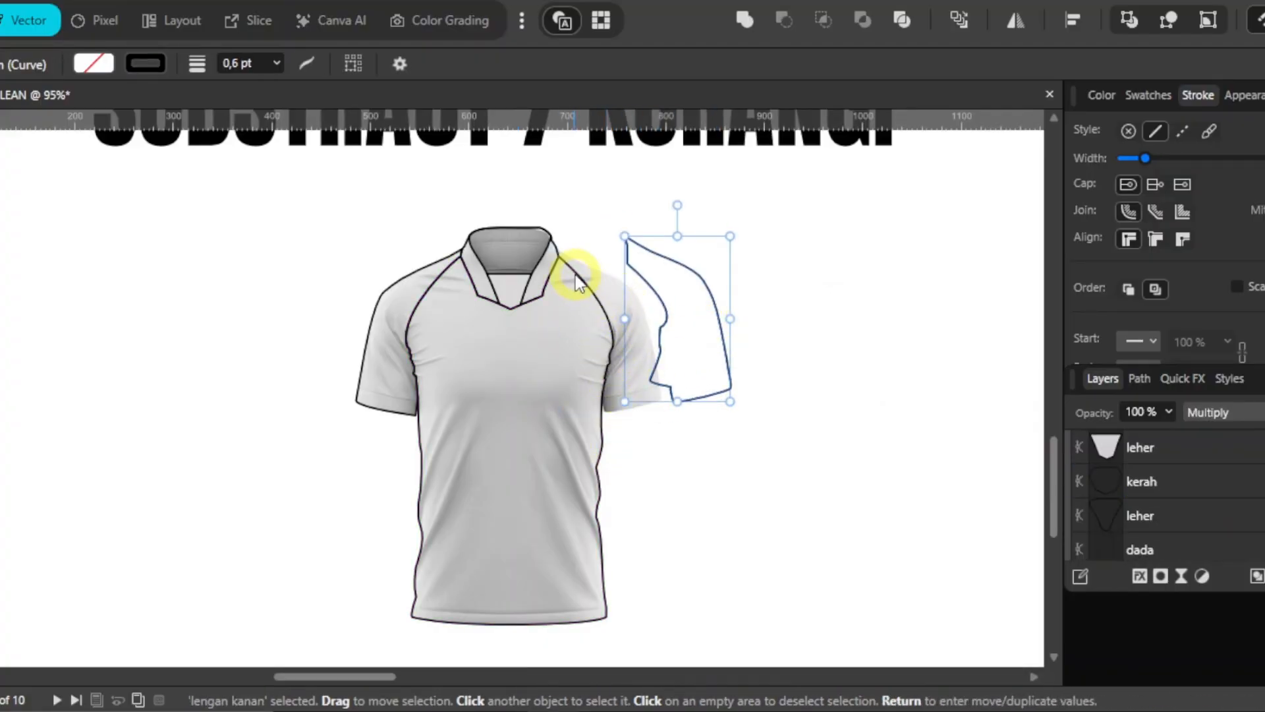
pyautogui.hotkey('ctrl', 'z')
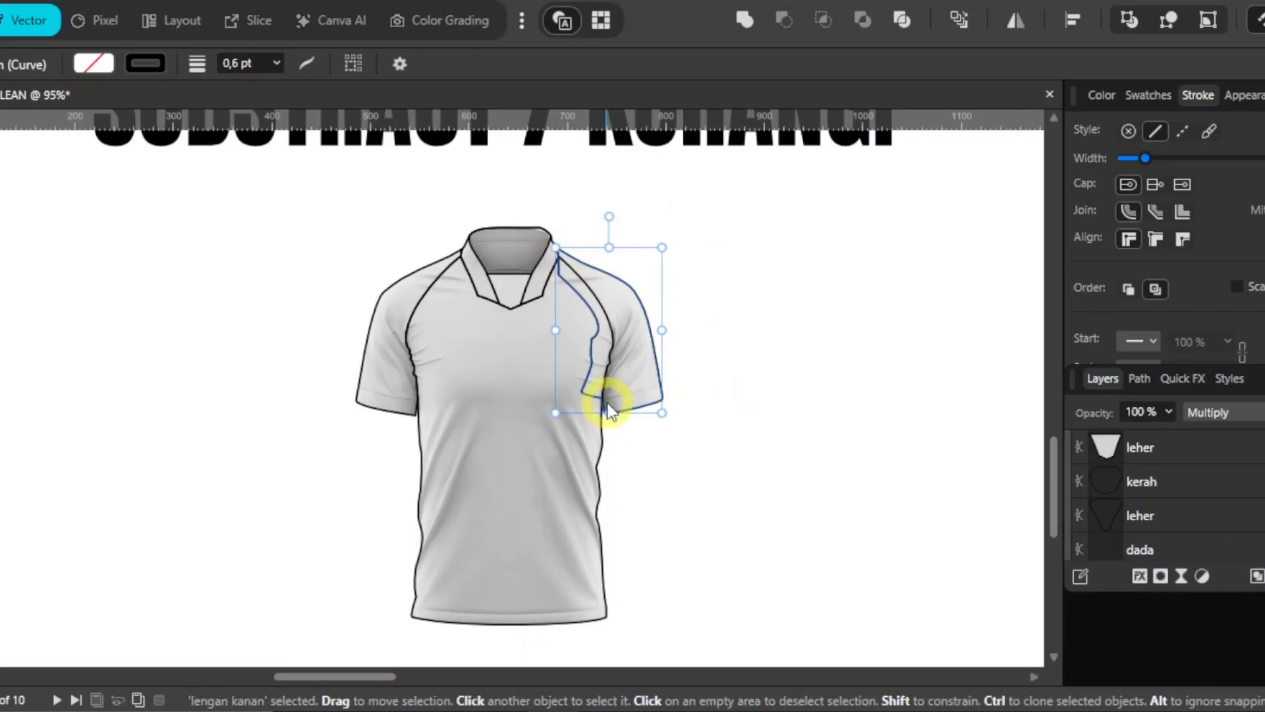
# Try subtracting the dada body curve from the lengan kanan sleeve on Artboard7, and undo the operation
pyautogui.click(602, 446)
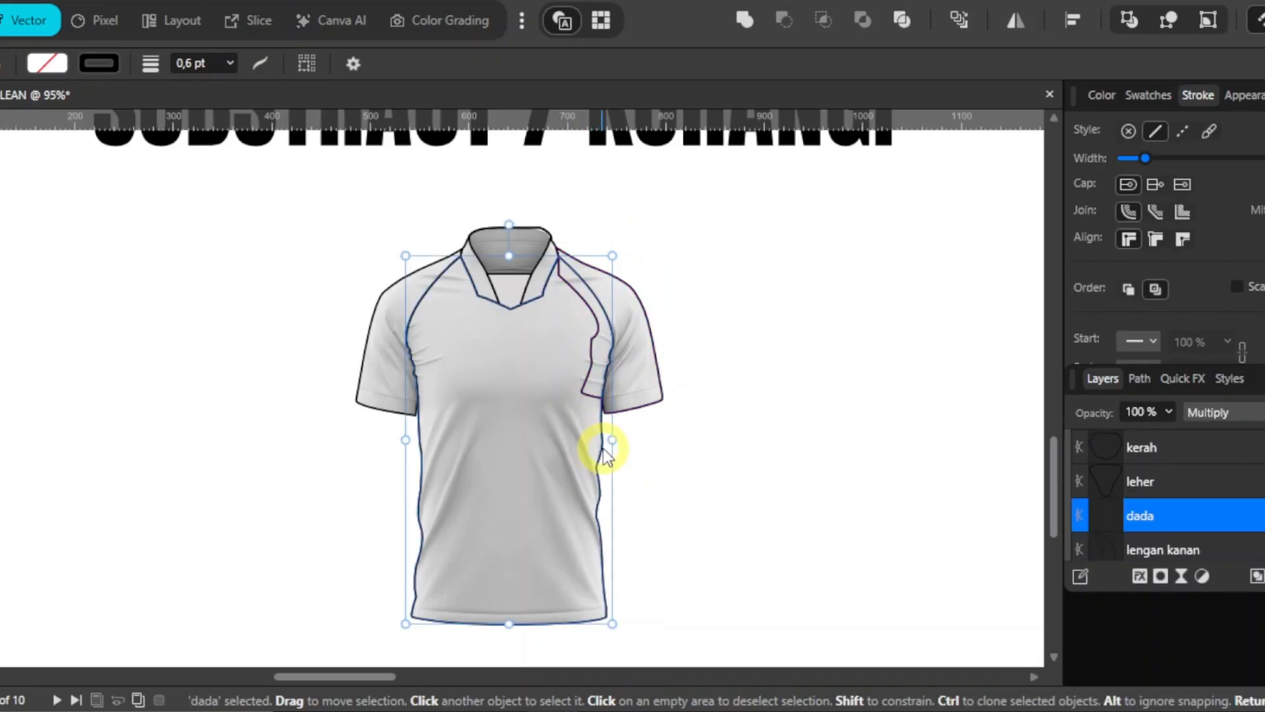
pyautogui.keyDown('shift'); pyautogui.click(651, 350); pyautogui.keyUp('shift')
pyautogui.click(786, 19)
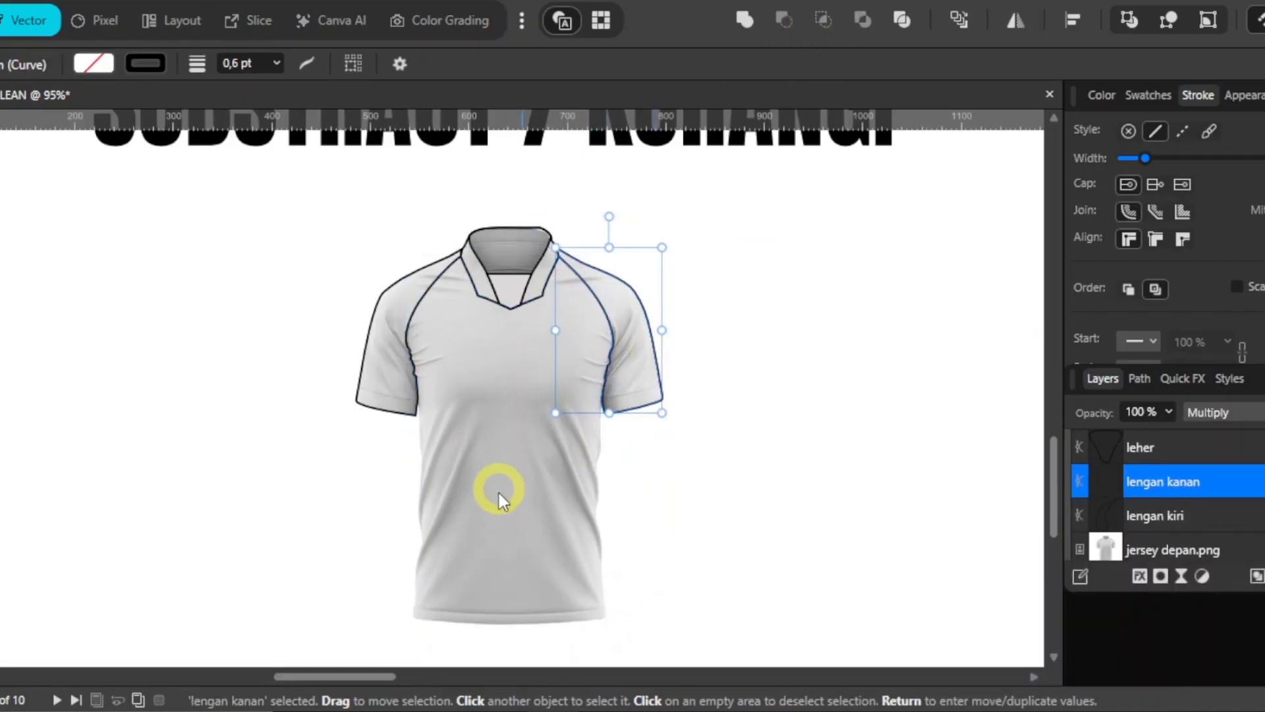
pyautogui.hotkey('ctrl', 'z')
# Duplicate the dada body curve on Artboard7 and subtract the copy from the lengan kanan sleeve
pyautogui.click(703, 372)
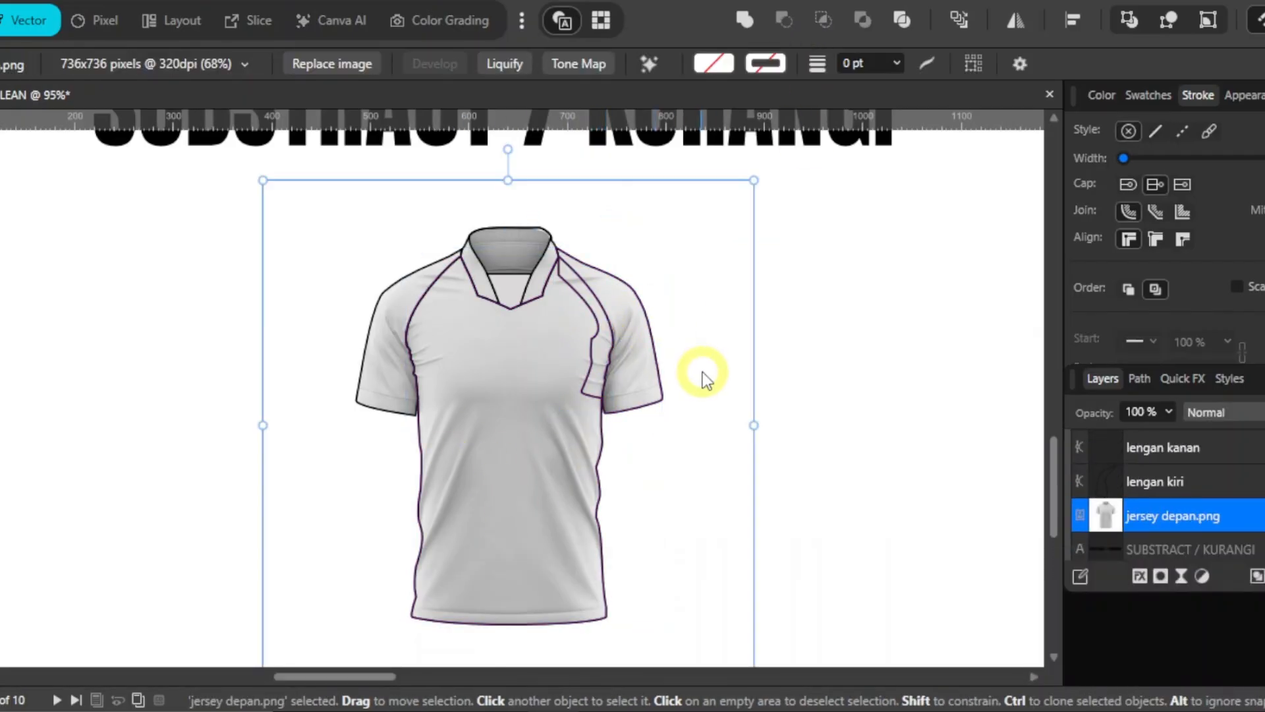
pyautogui.click(601, 458)
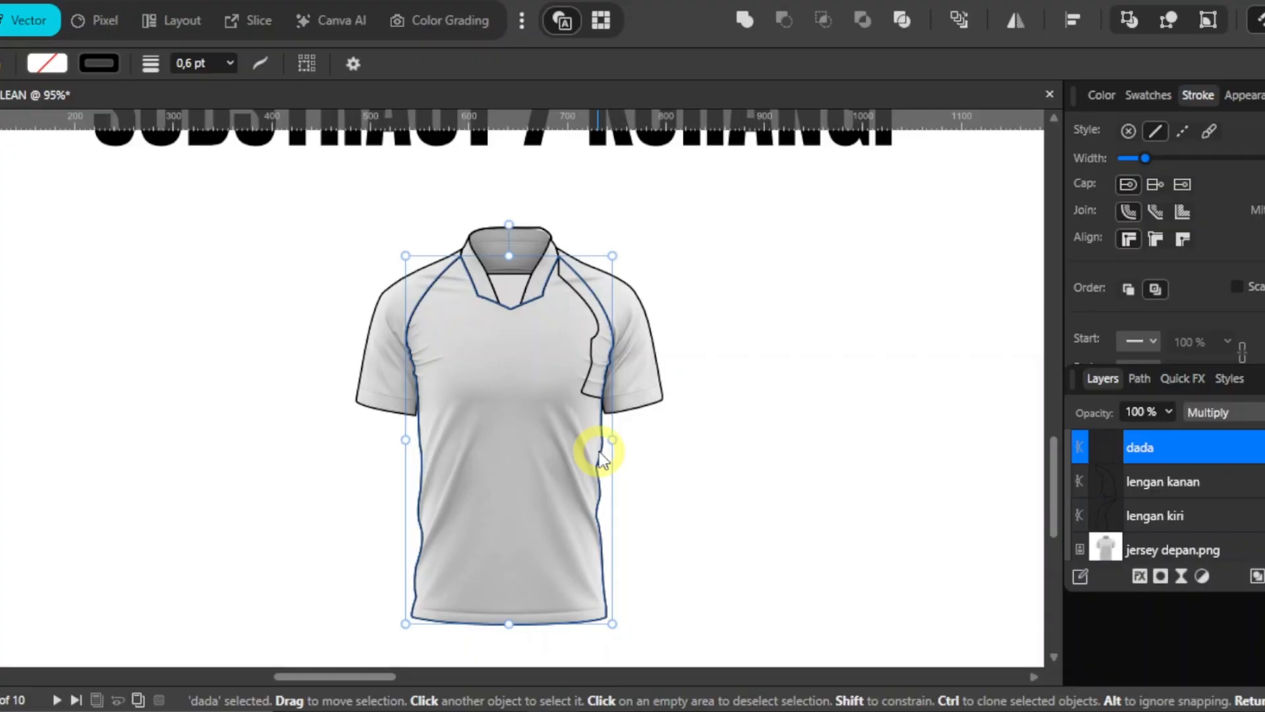
pyautogui.hotkey('ctrl', 'j')
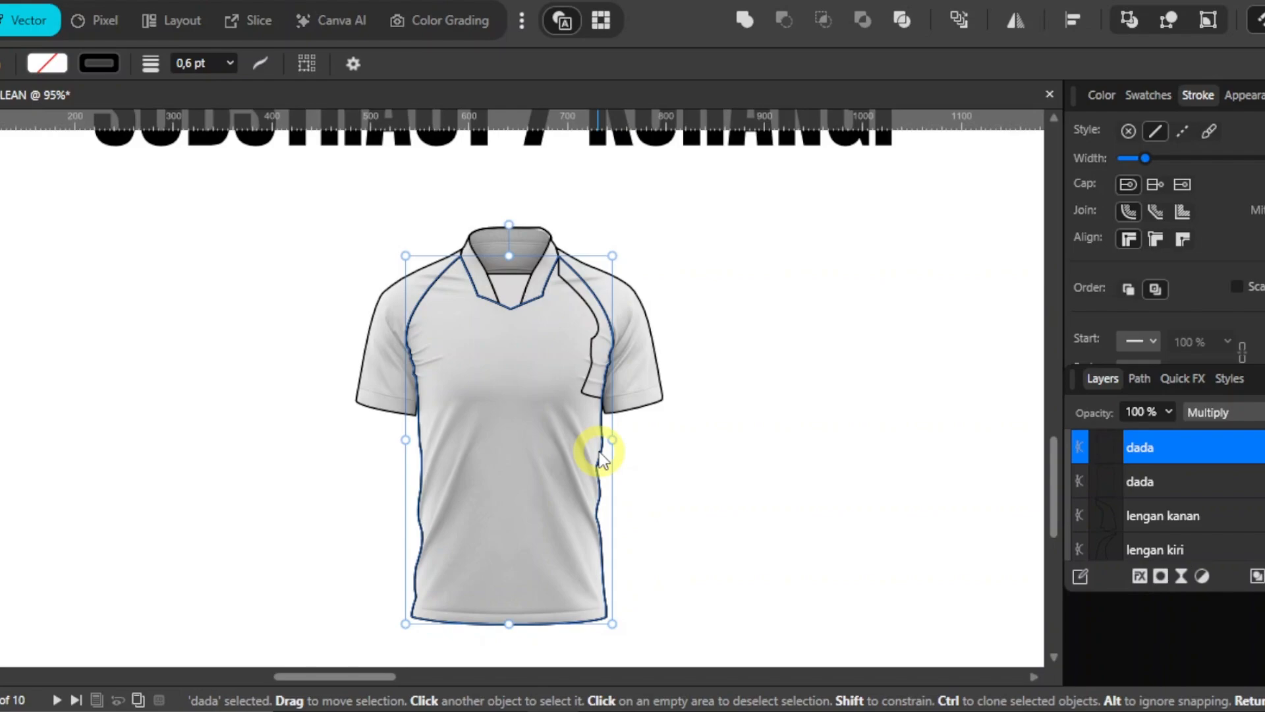
pyautogui.keyDown('shift'); pyautogui.click(659, 374); pyautogui.keyUp('shift')
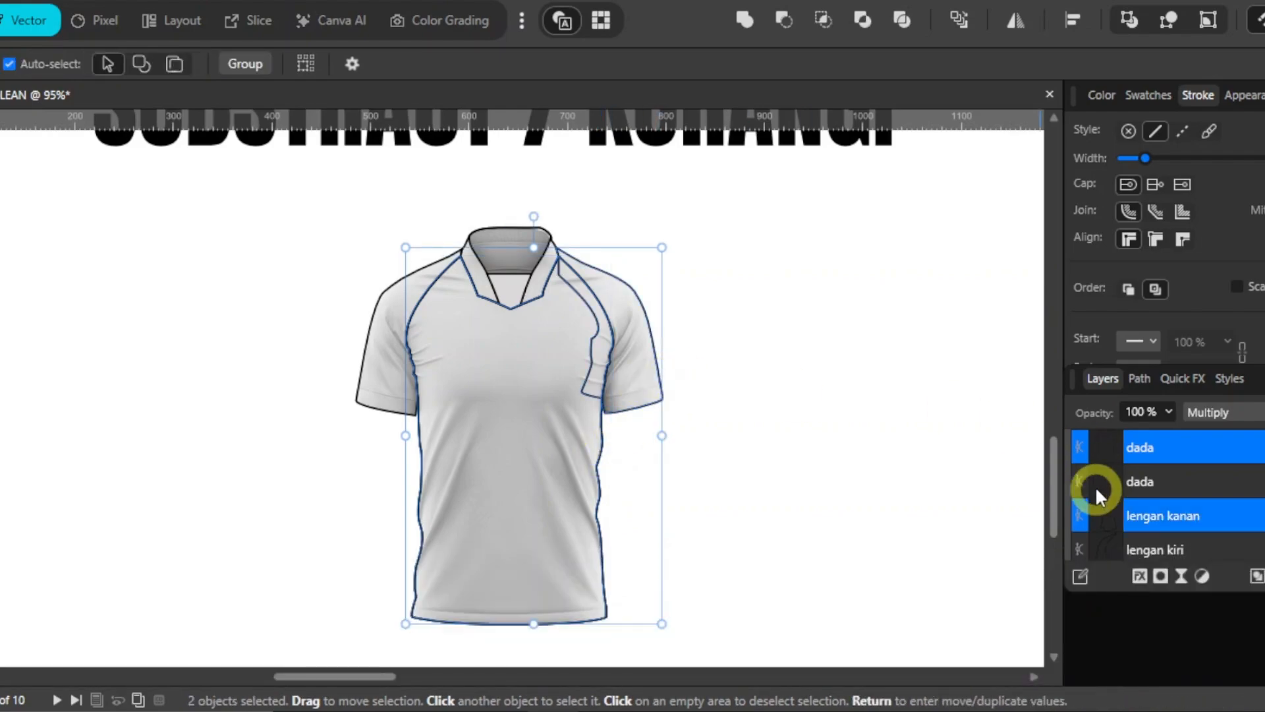
pyautogui.click(784, 21)
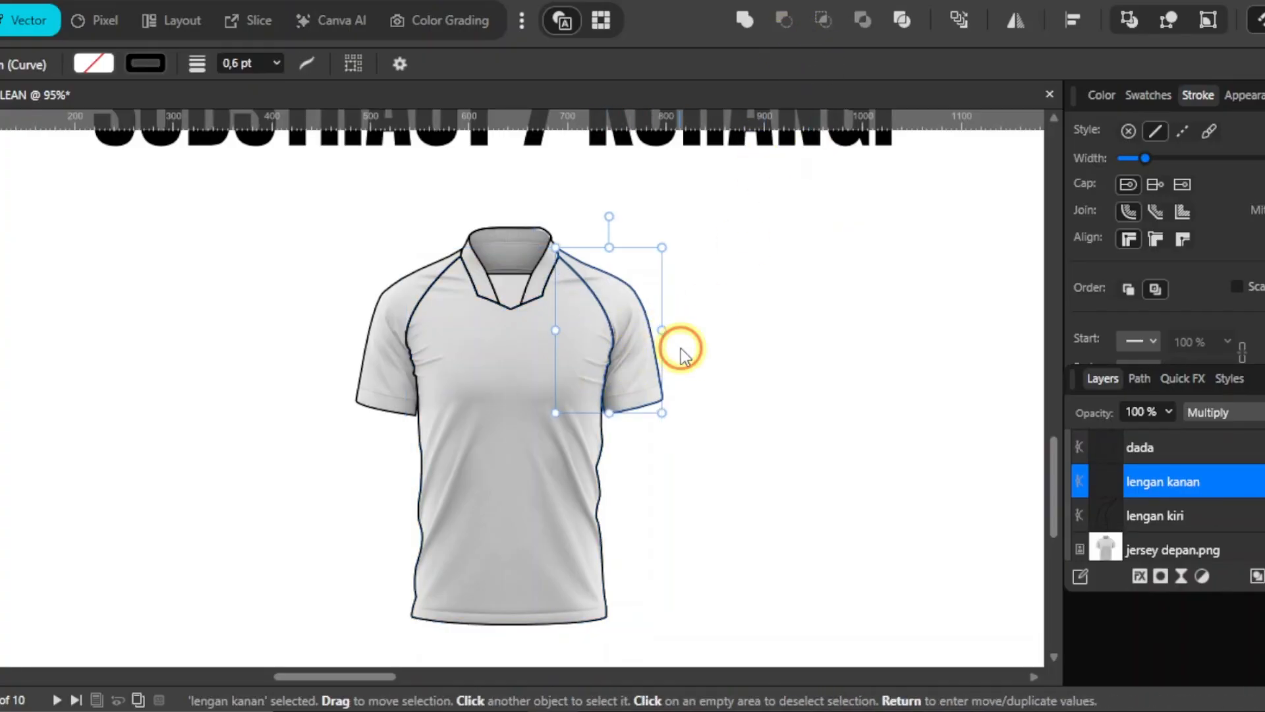
# Check the cut edge of the lengan kanan sleeve by moving it aside, and undo the move
pyautogui.click(661, 355)
pyautogui.click(654, 355)
pyautogui.moveTo(654, 359); pyautogui.dragTo(738, 364)
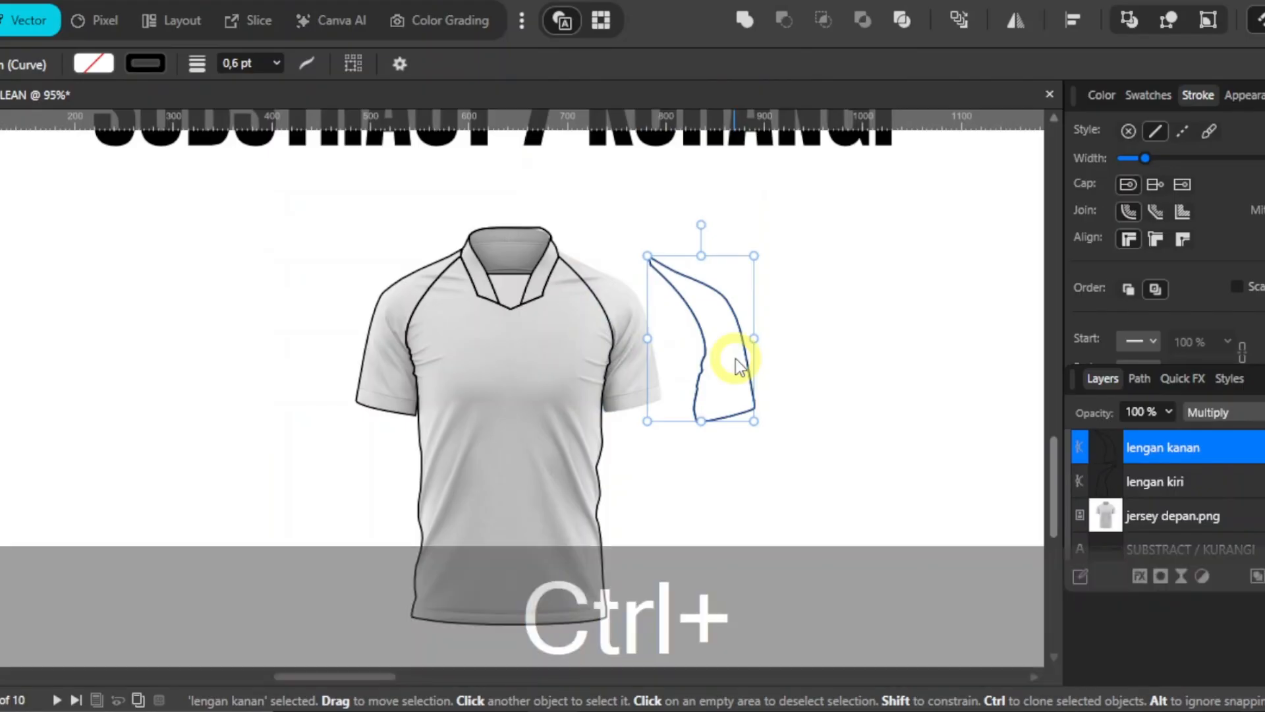
pyautogui.hotkey('ctrl', 'z')
pyautogui.click(779, 338)
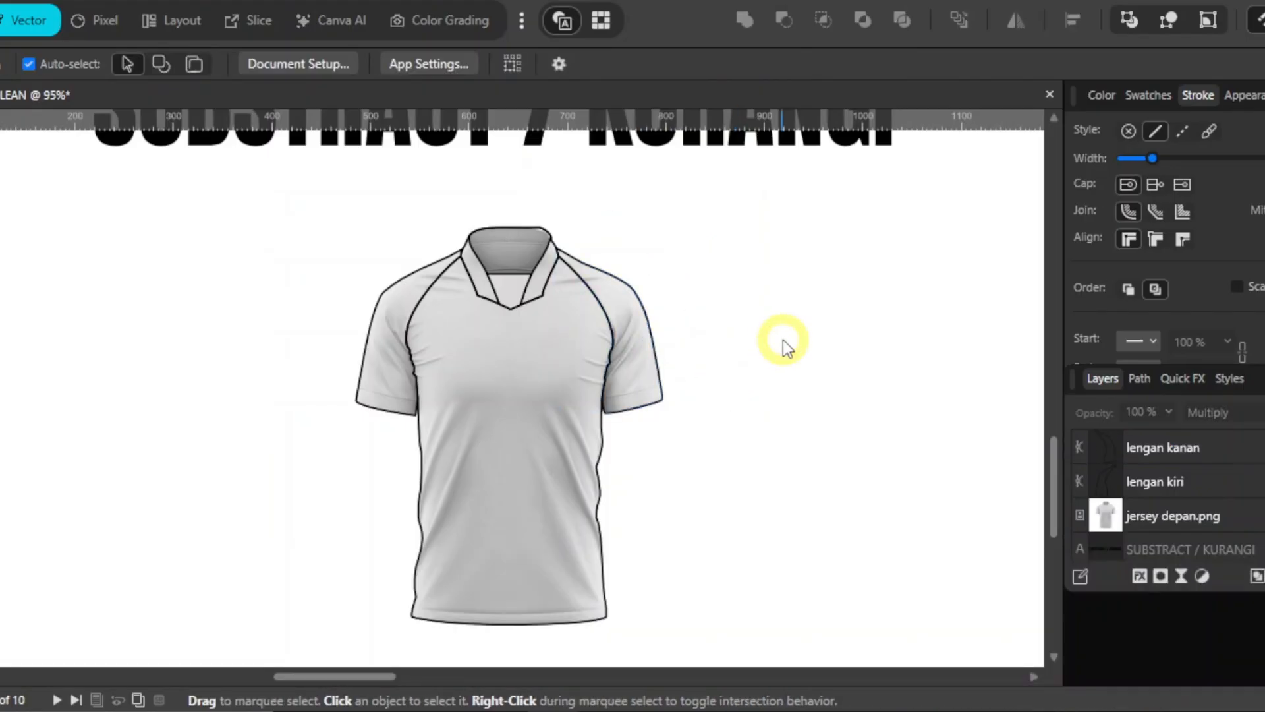
# Collapse the Artboard7 and Artboard2 layer groups
pyautogui.scroll(-3, 783, 338)
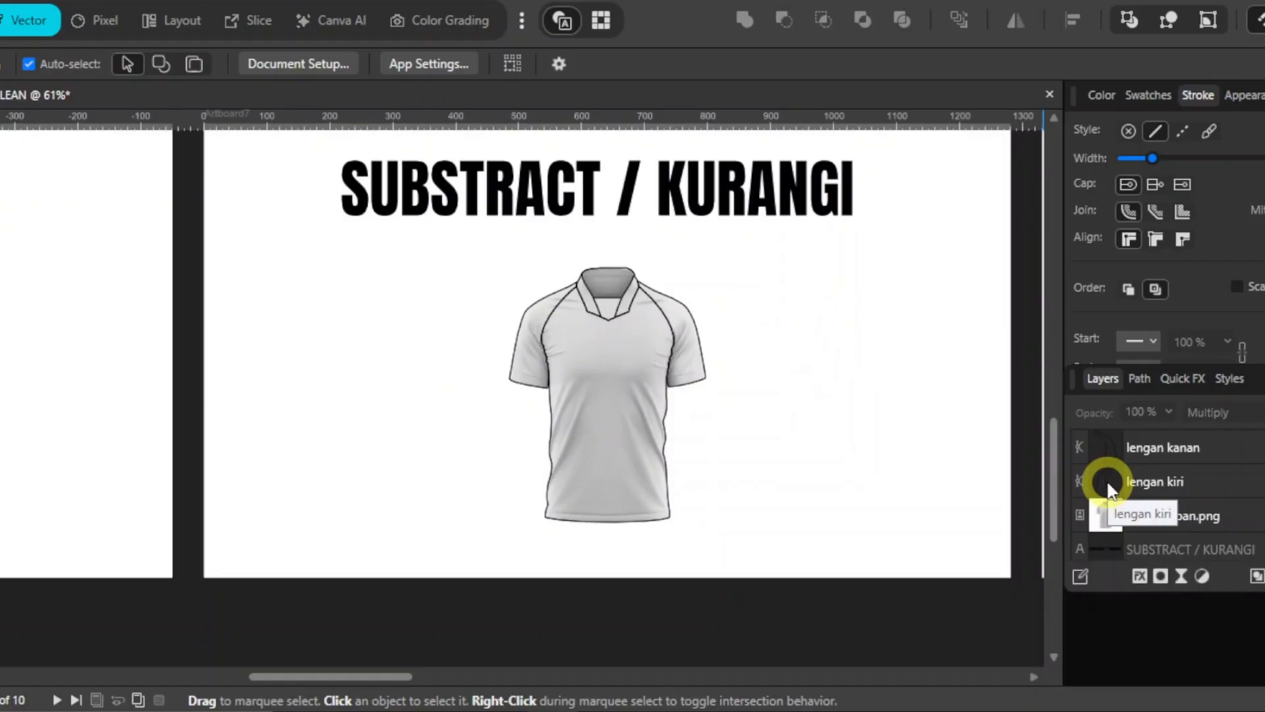
pyautogui.scroll(5, 1107, 484)
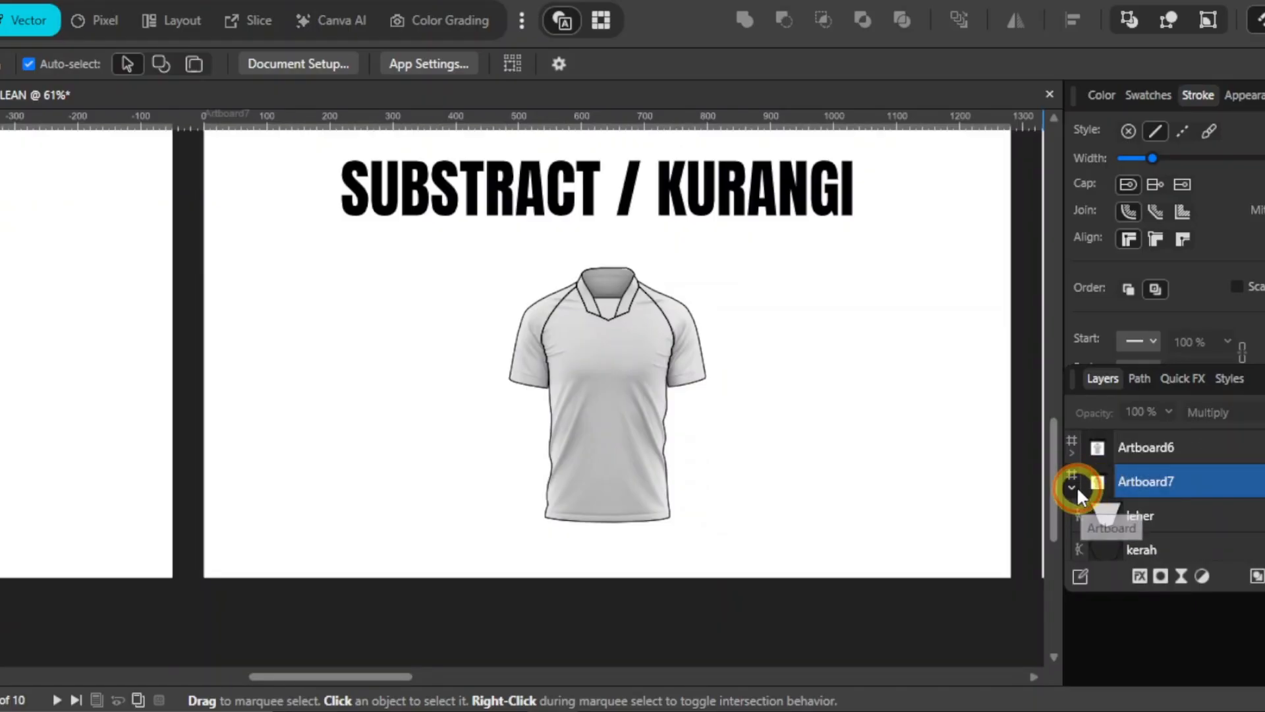
pyautogui.click(1077, 485)
pyautogui.scroll(3, 1158, 484)
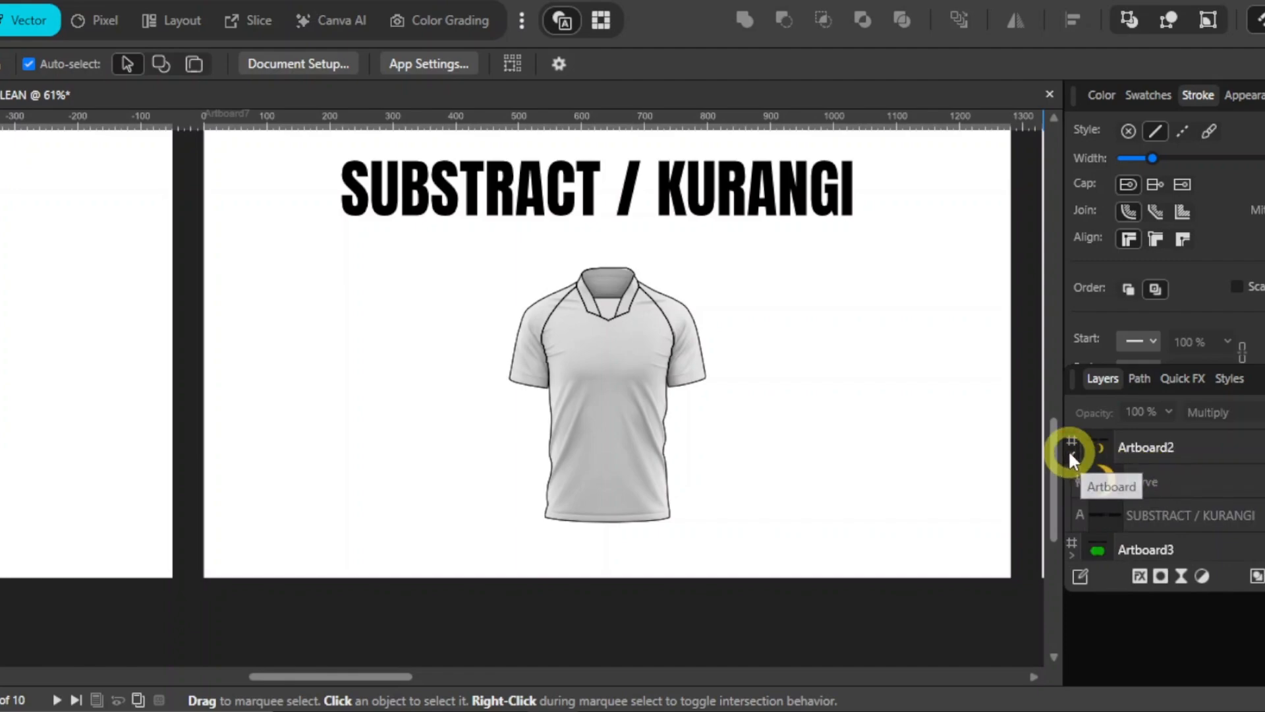
pyautogui.click(1070, 453)
# Intersect the two overlapping green circles on Artboard3 to form a leaf shape
pyautogui.click(1139, 480)
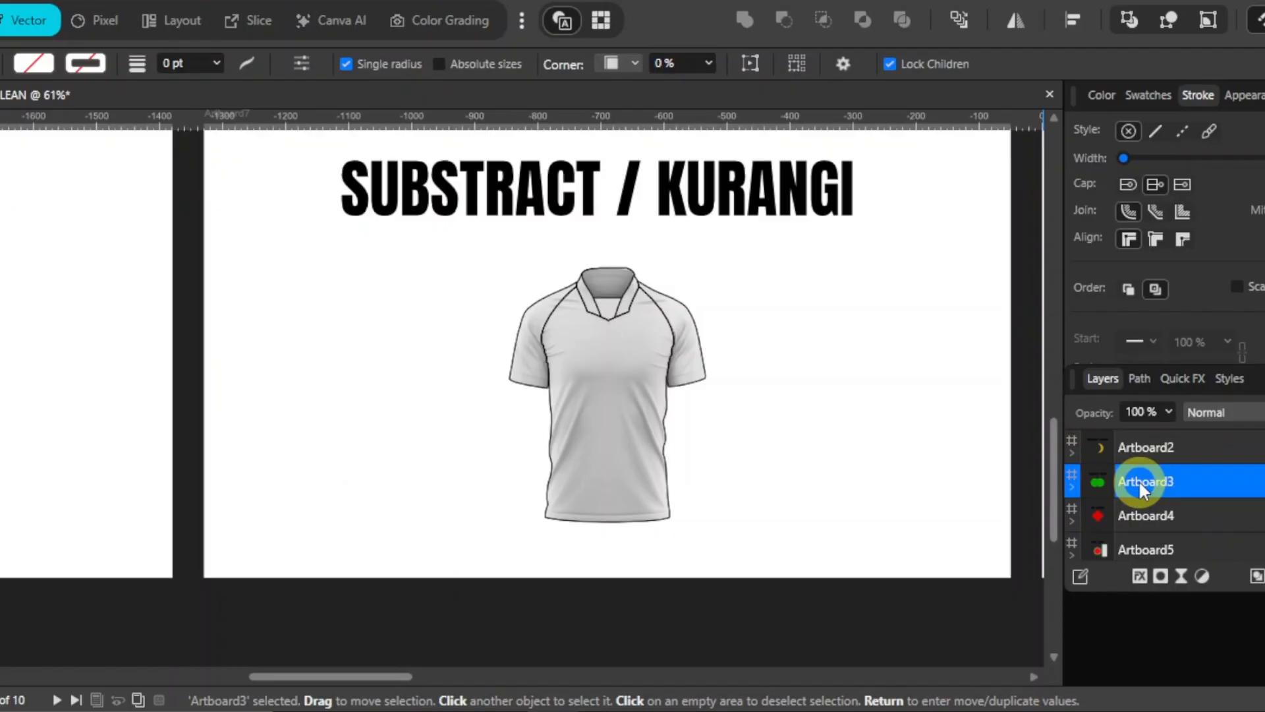
pyautogui.hotkey('ctrl', '0')
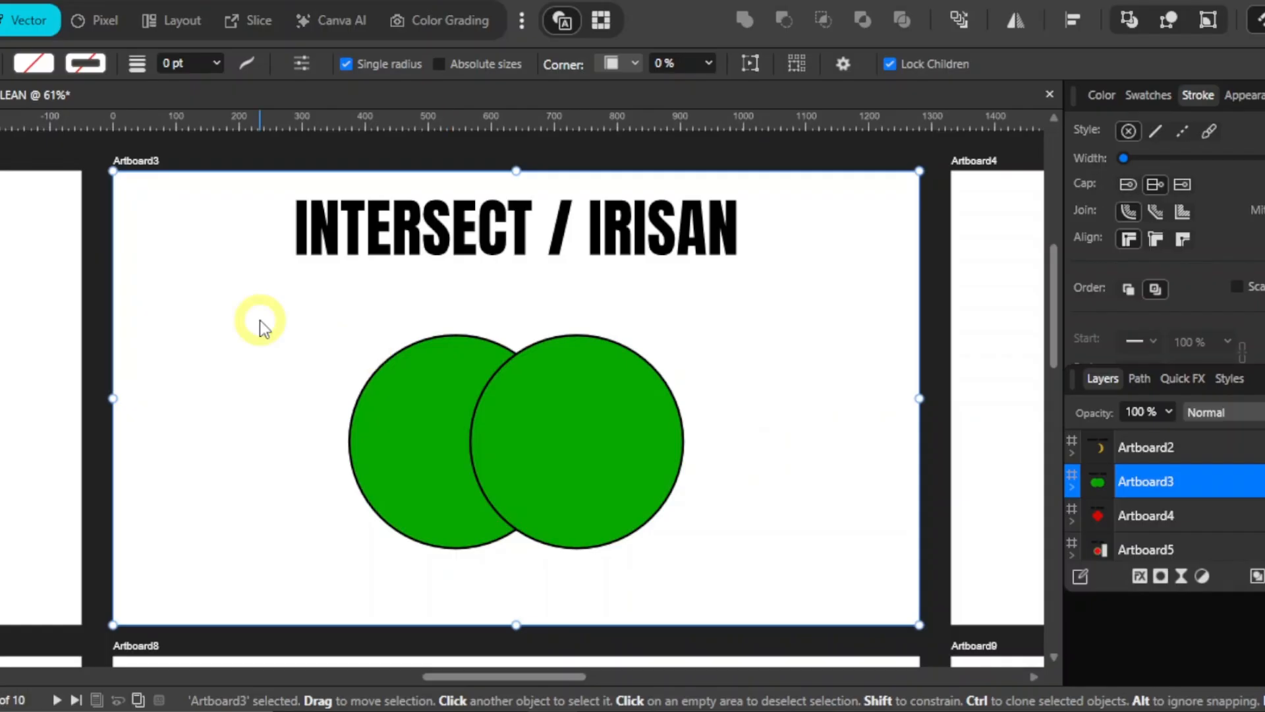
pyautogui.moveTo(103, 295); pyautogui.dragTo(742, 586)
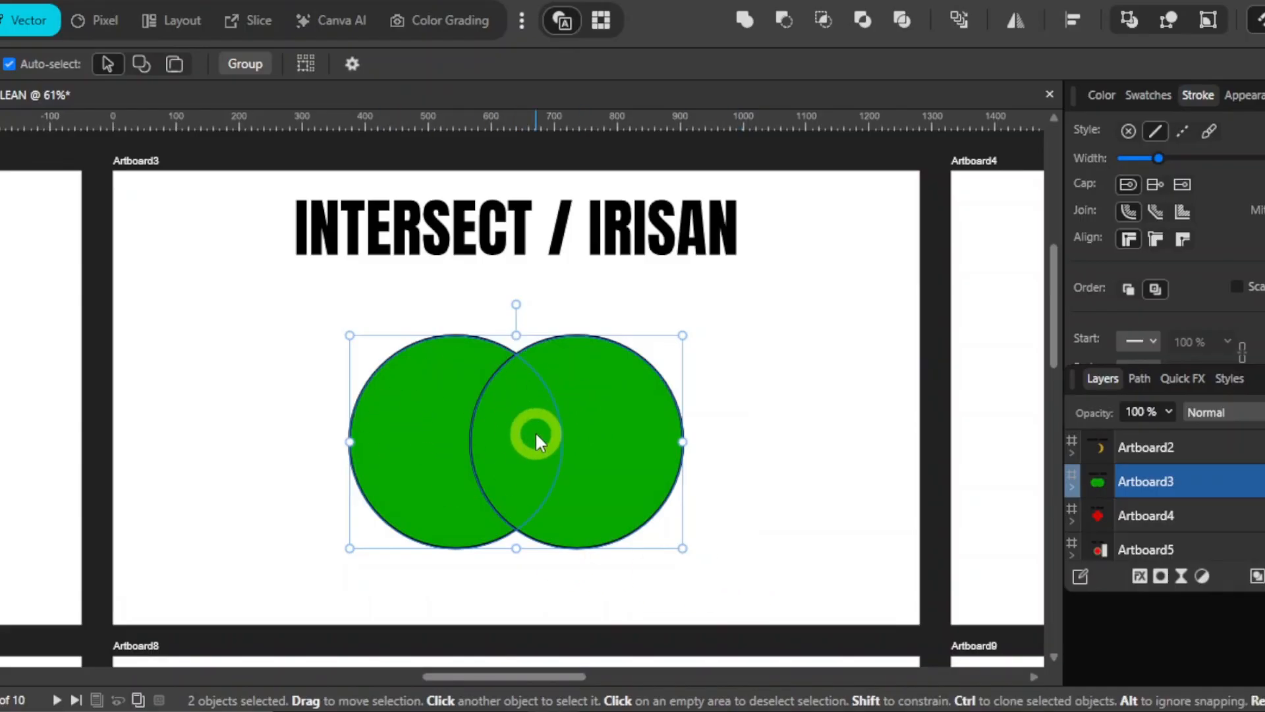
pyautogui.click(826, 21)
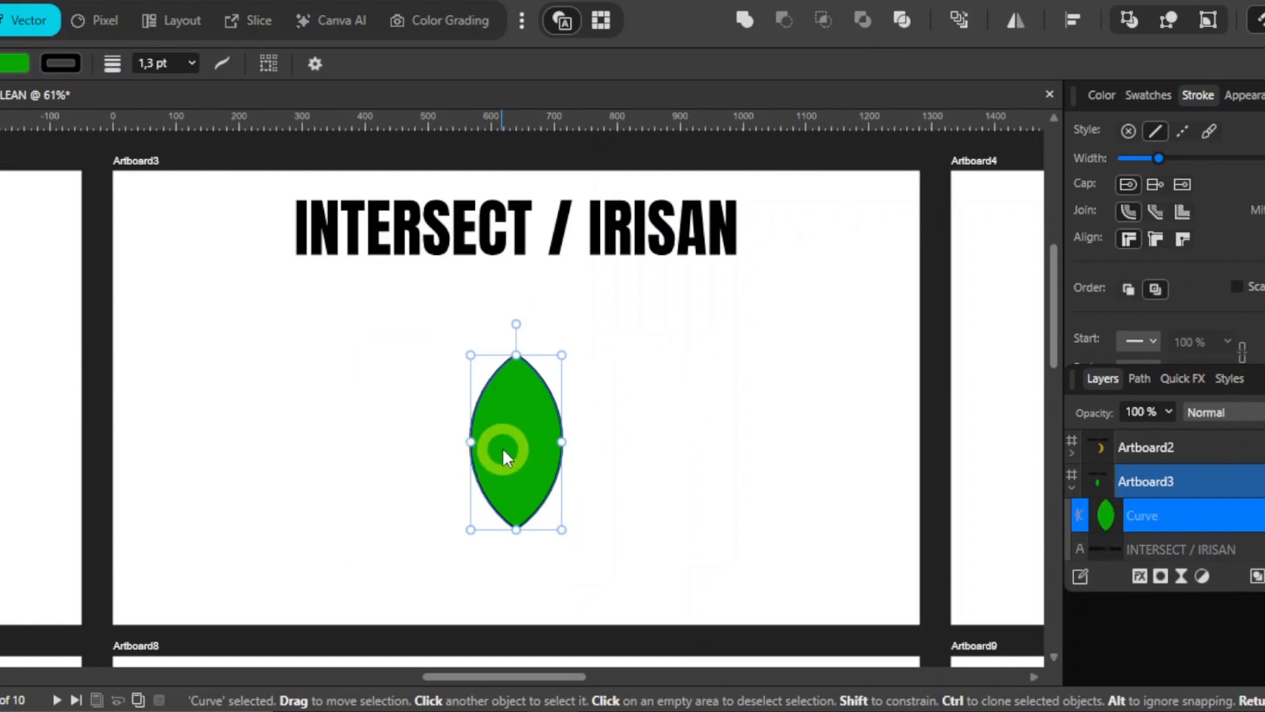
# Examine the four-sided Poly Line shape below the jersey's collar on Artboard8, moving it aside and undoing the move
pyautogui.press('space')
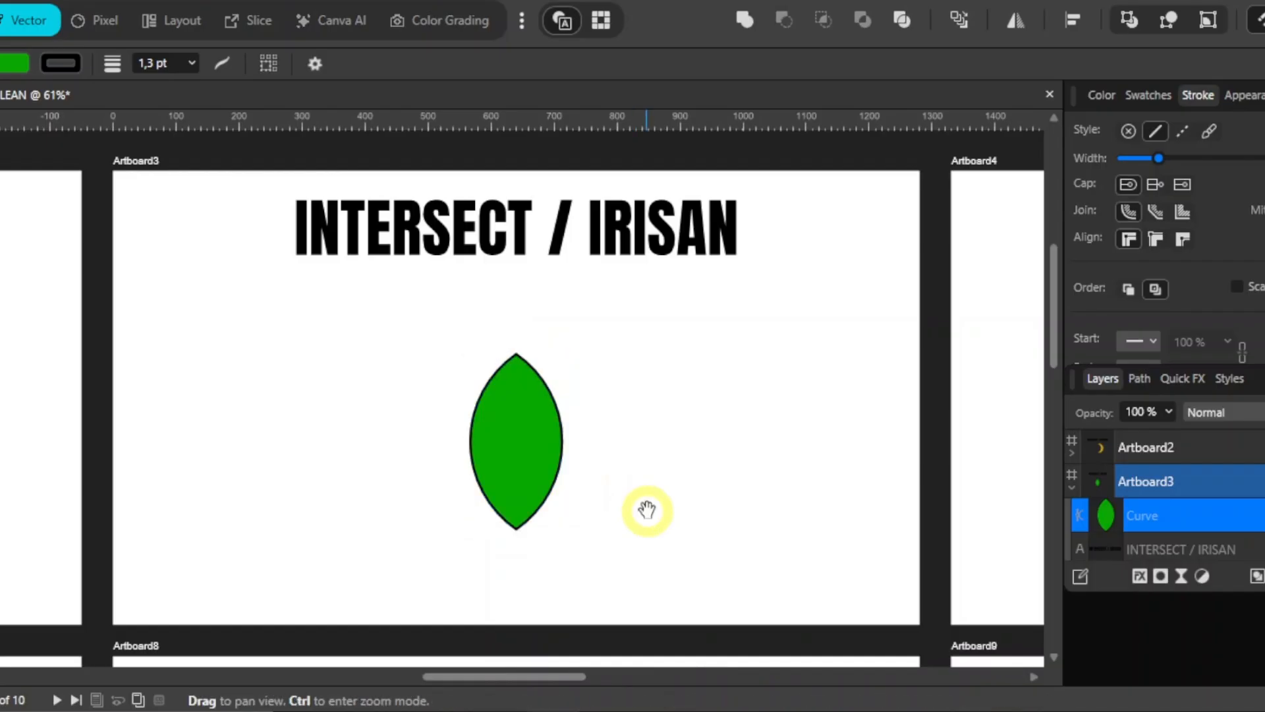
pyautogui.moveTo(643, 508); pyautogui.dragTo(633, 362)
pyautogui.moveTo(658, 553); pyautogui.dragTo(659, 367)
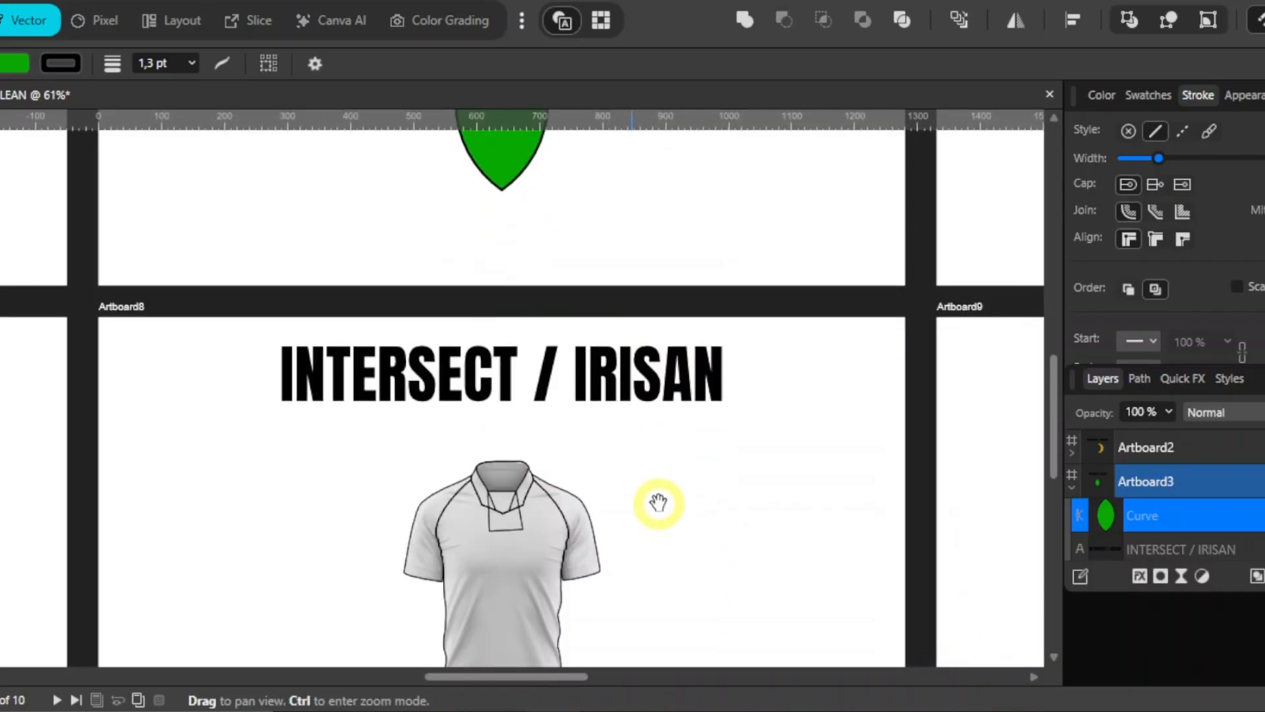
pyautogui.moveTo(658, 500); pyautogui.dragTo(675, 350)
pyautogui.moveTo(681, 457)
pyautogui.mouseDown()
pyautogui.moveTo(691, 429)
pyautogui.moveTo(686, 444)
pyautogui.mouseUp()
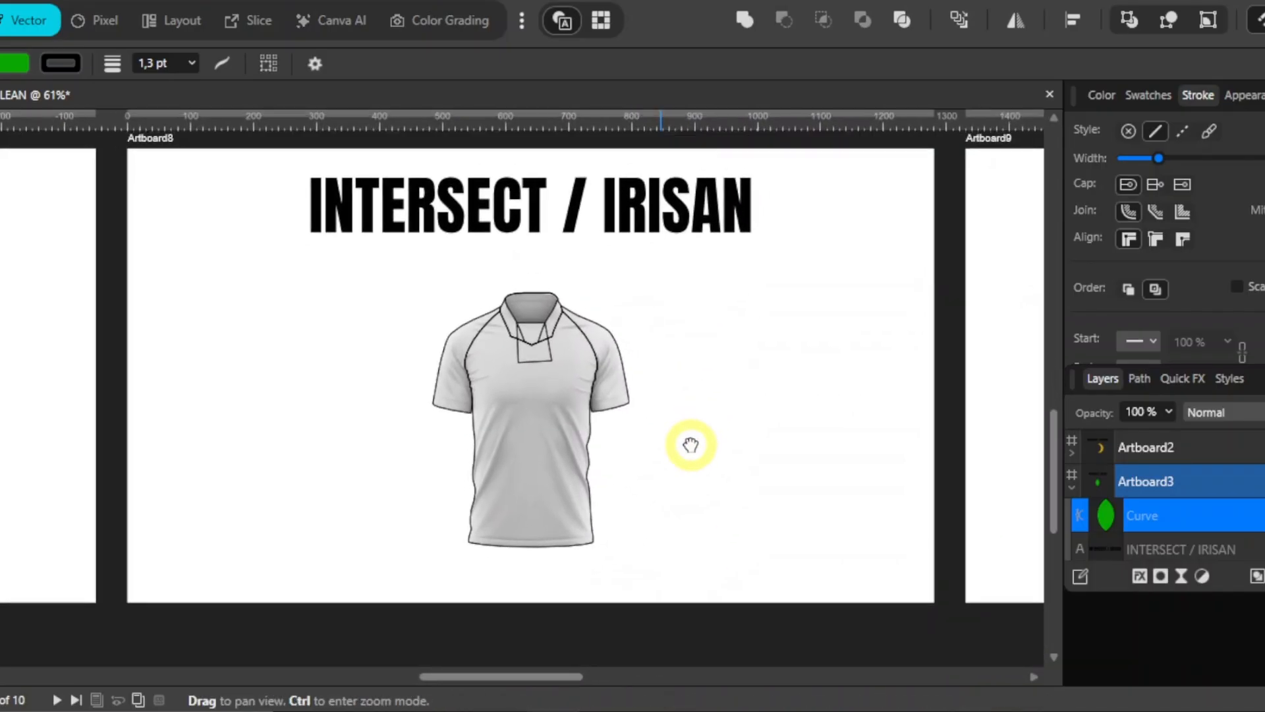
pyautogui.scroll(2, 626, 414)
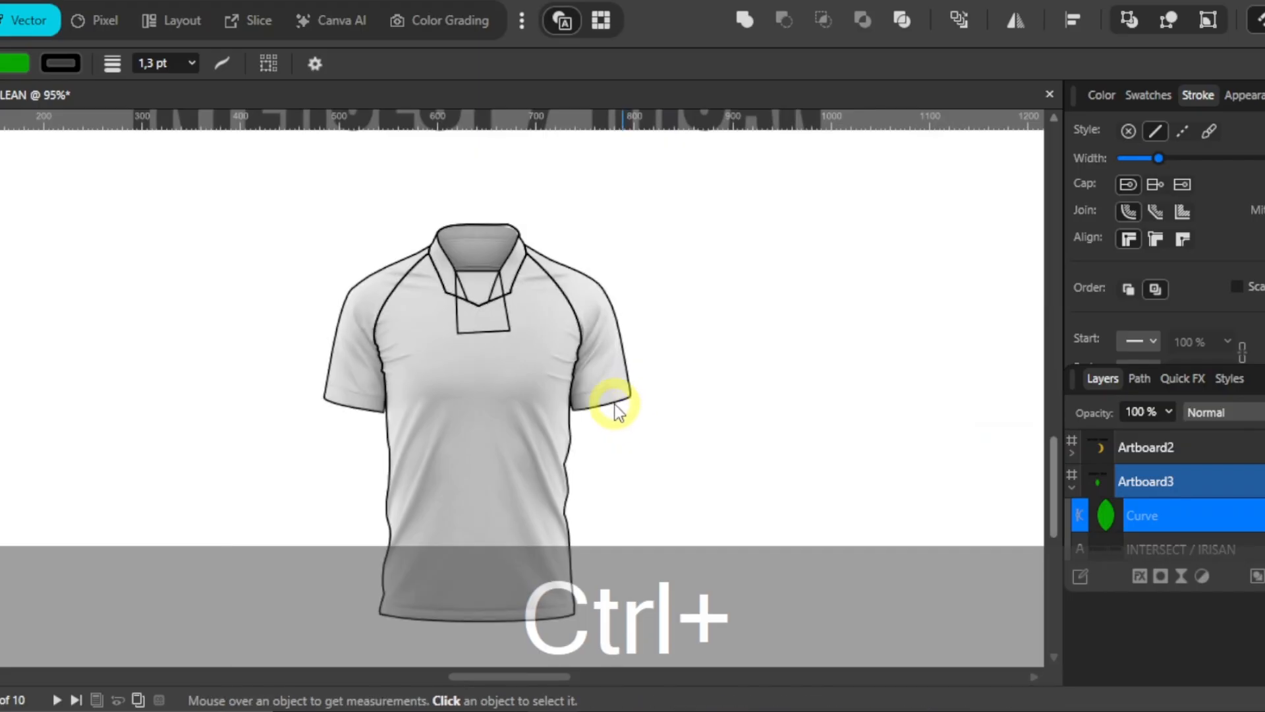
pyautogui.scroll(1, 578, 374)
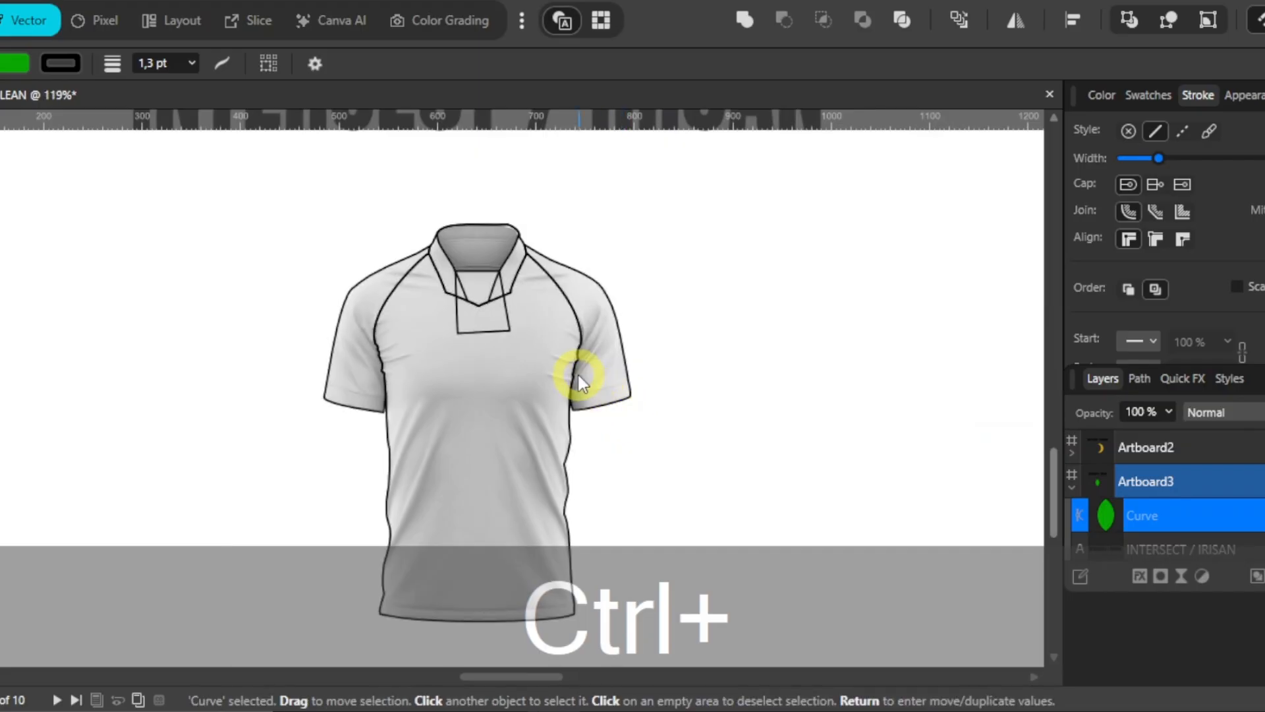
pyautogui.moveTo(613, 396); pyautogui.dragTo(625, 405)
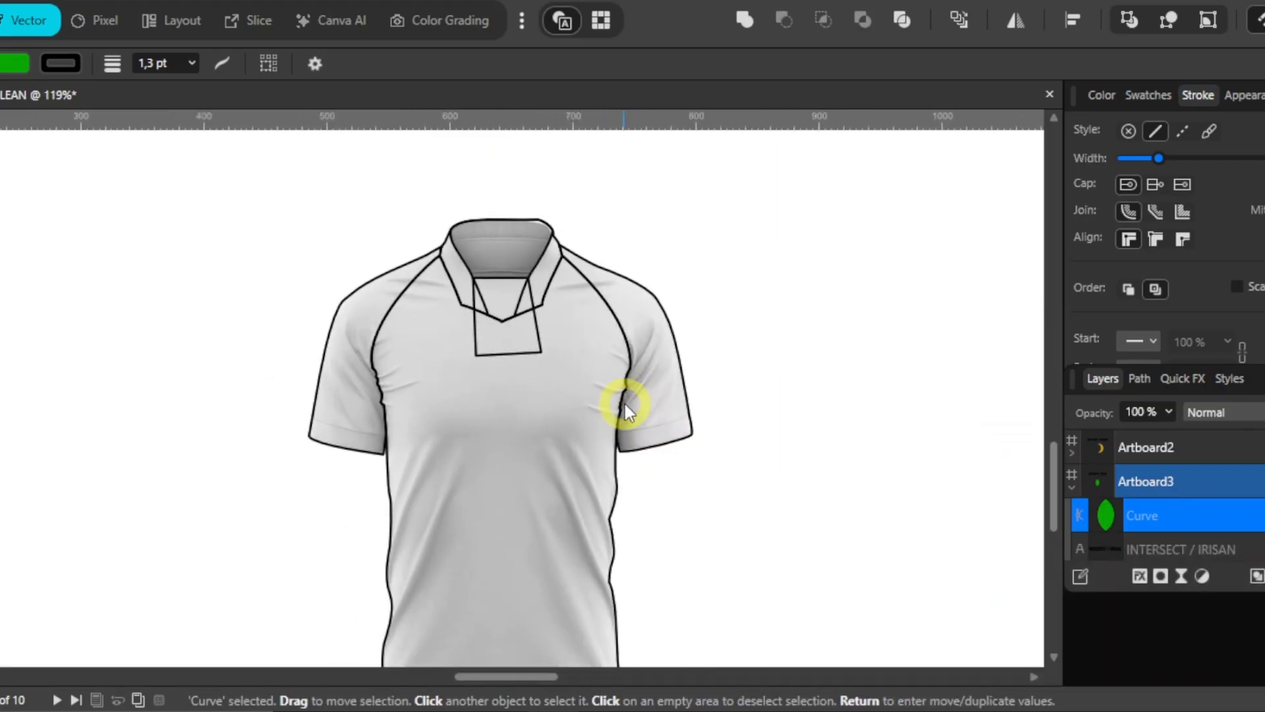
pyautogui.click(537, 353)
pyautogui.moveTo(519, 344); pyautogui.dragTo(644, 391)
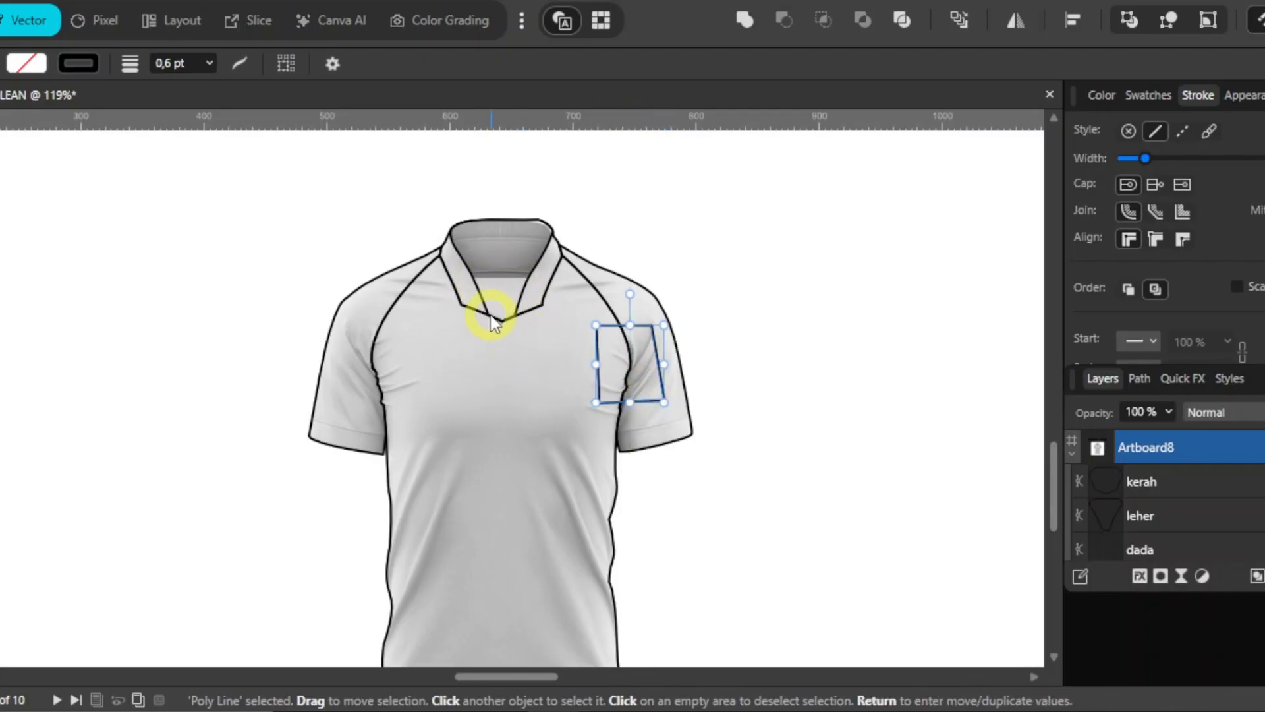
pyautogui.hotkey('ctrl', 'z')
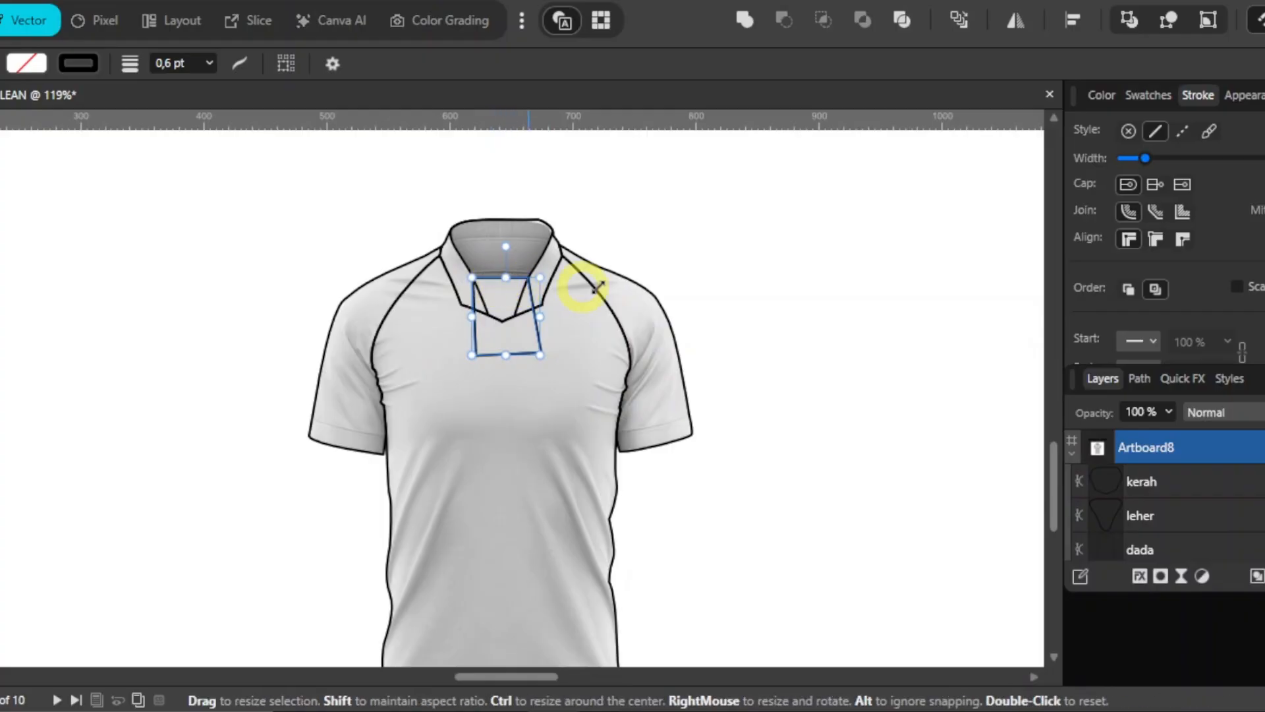
pyautogui.click(691, 298)
pyautogui.click(786, 313)
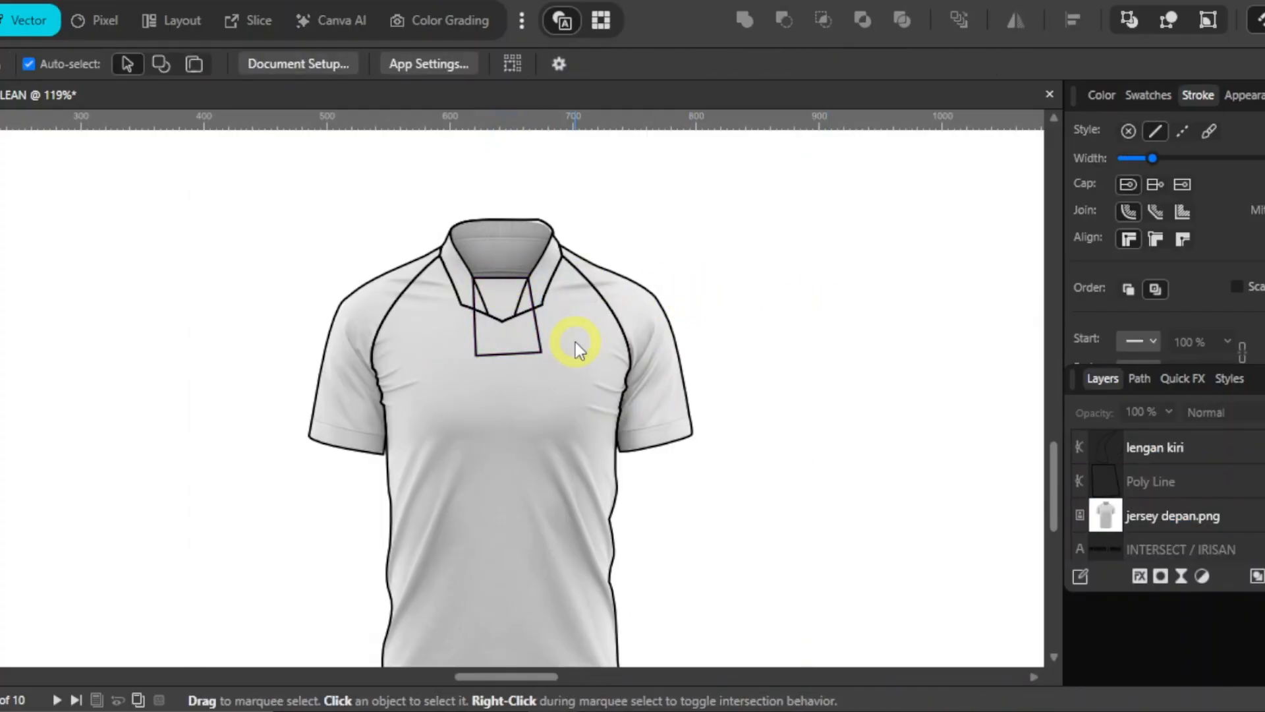
# Try intersecting the Poly Line shape with the leher neck curve on Artboard8, and undo the operation
pyautogui.click(541, 341)
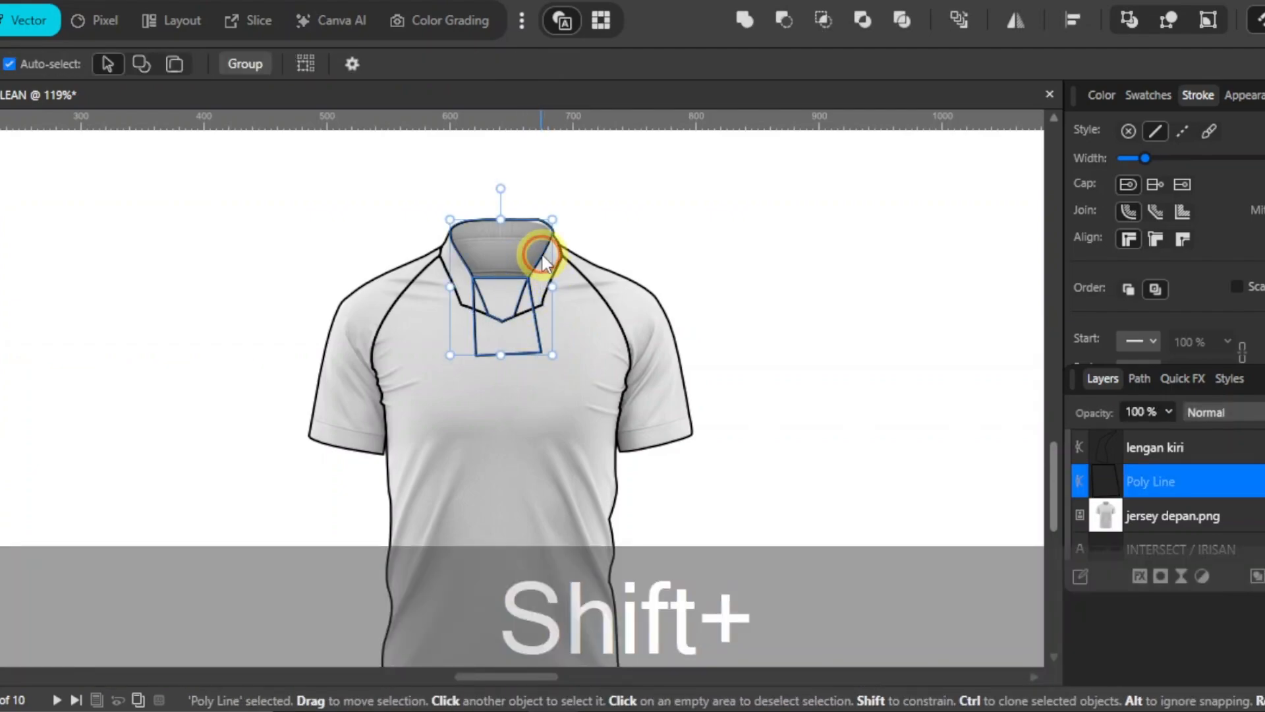
pyautogui.keyDown('shift'); pyautogui.click(544, 258); pyautogui.keyUp('shift')
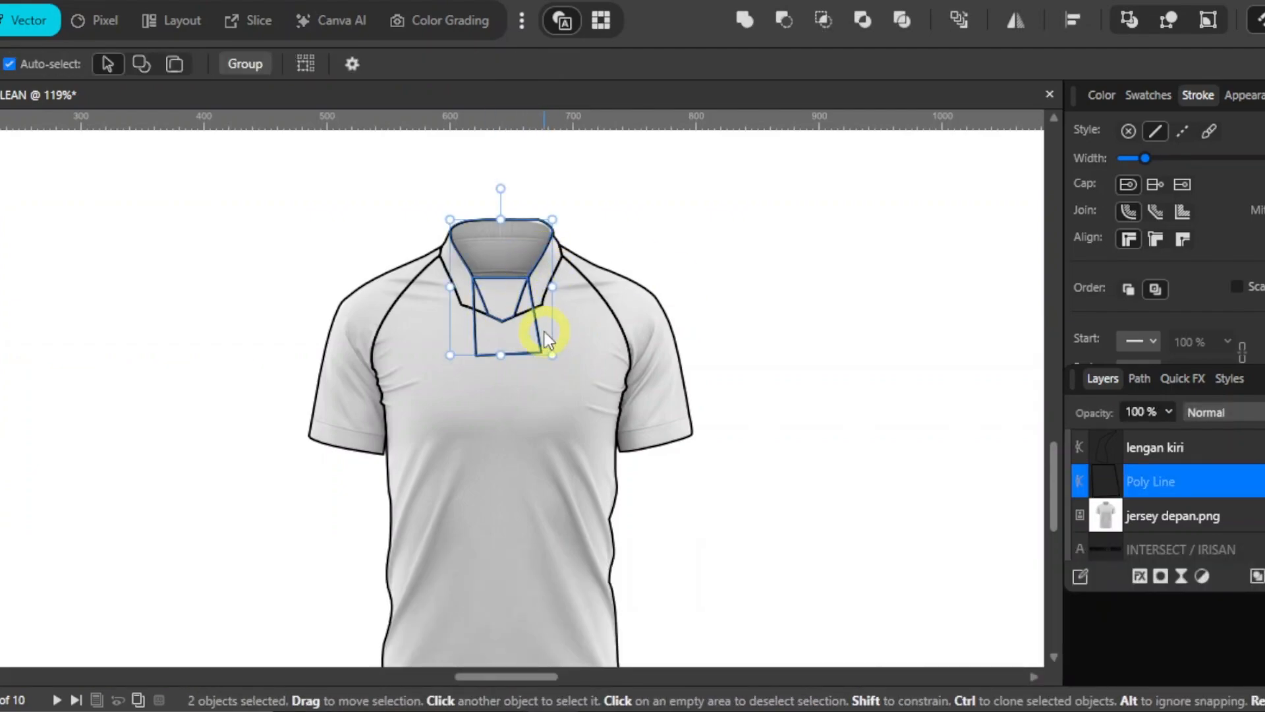
pyautogui.click(824, 20)
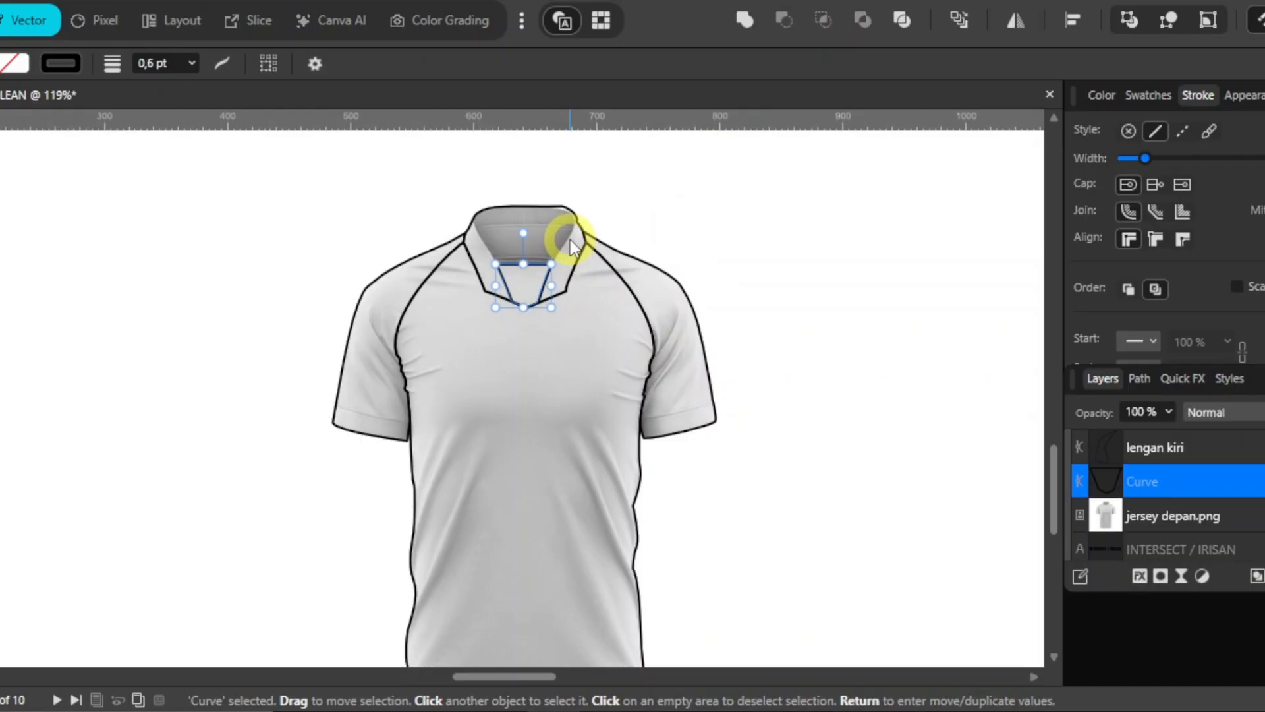
pyautogui.hotkey('ctrl', 'z')
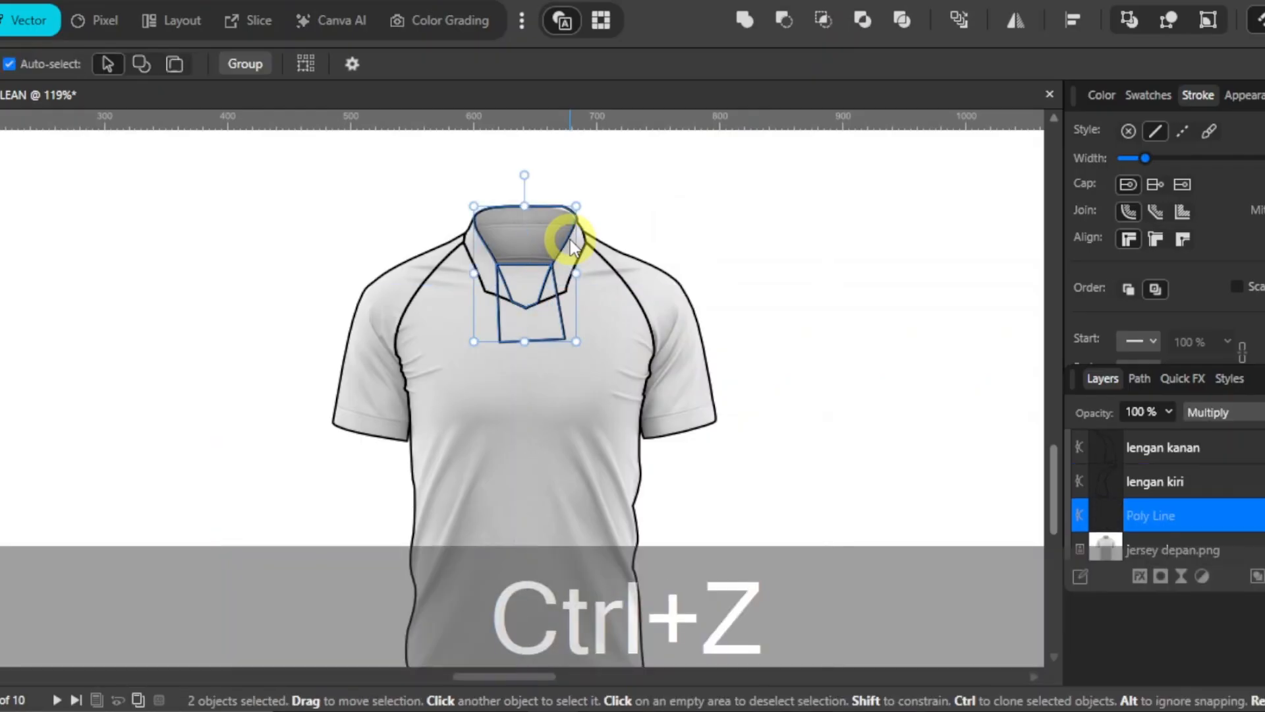
# Duplicate the leher neck curve on Artboard8, intersect the copy with the Poly Line shape, and check the original leher curve
pyautogui.click(570, 218)
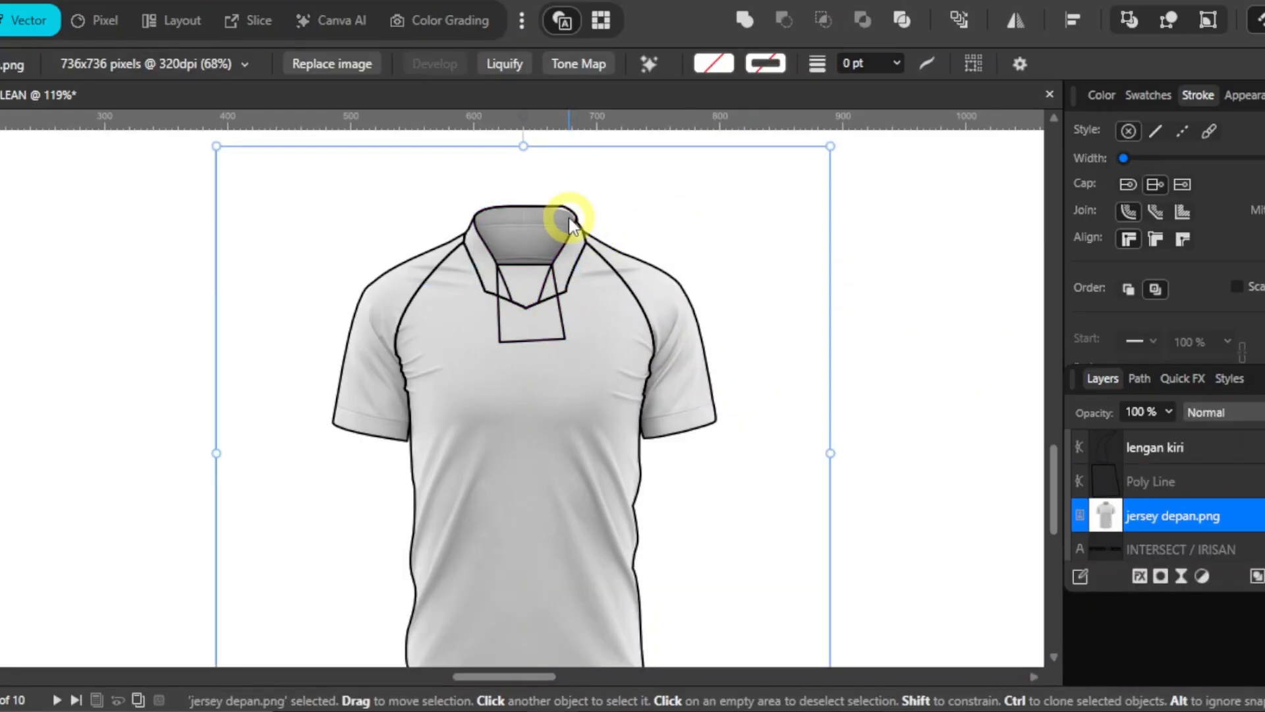
pyautogui.click(572, 209)
pyautogui.click(565, 237)
pyautogui.hotkey('ctrl', 'j')
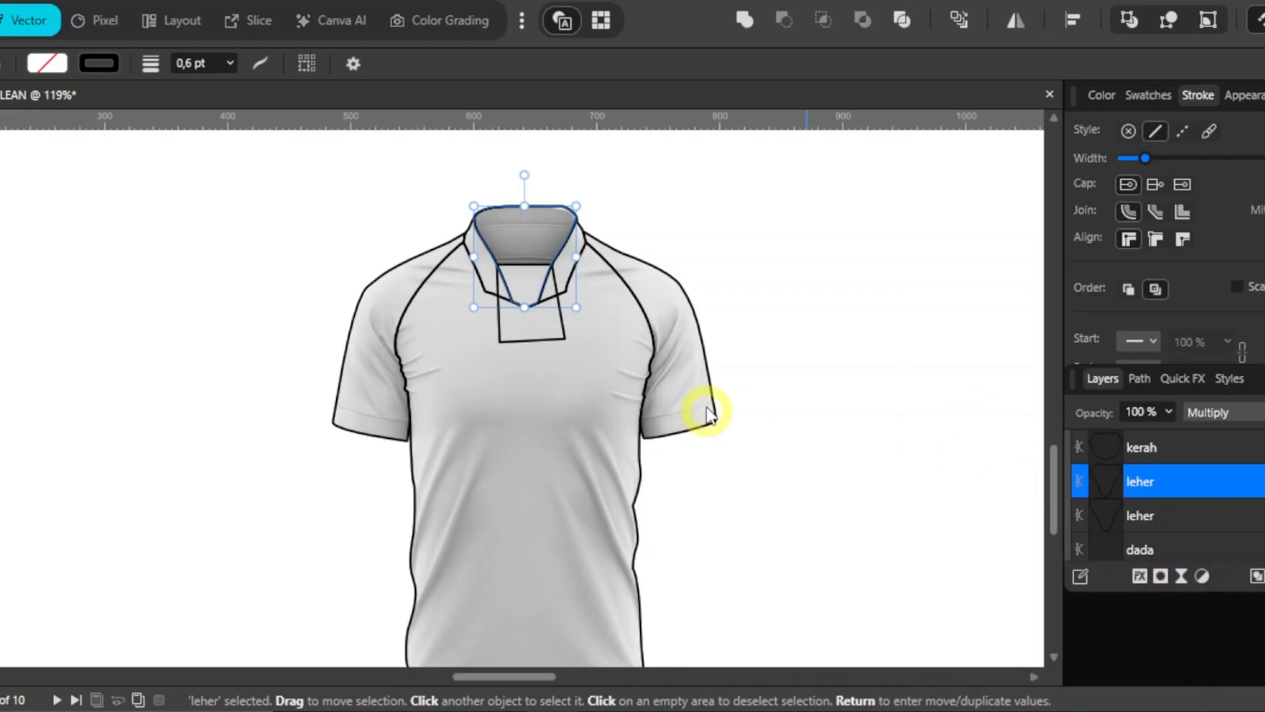
pyautogui.keyDown('shift'); pyautogui.click(564, 340); pyautogui.keyUp('shift')
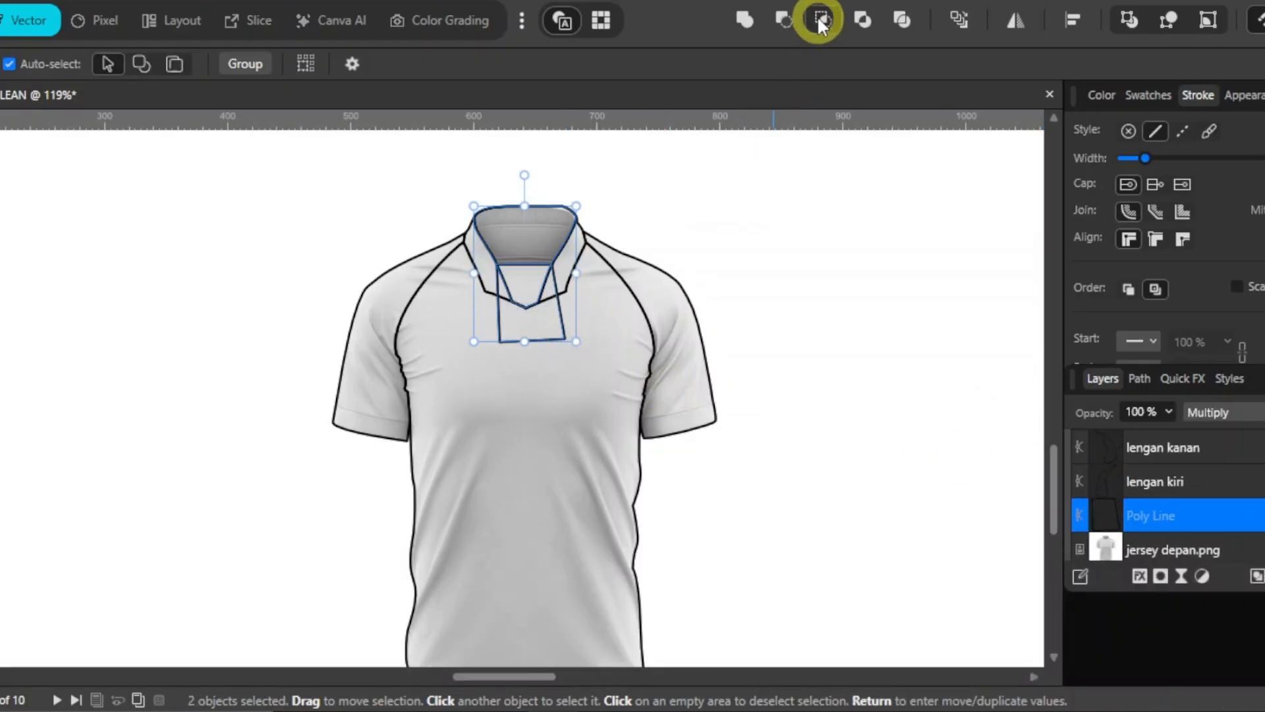
pyautogui.click(822, 19)
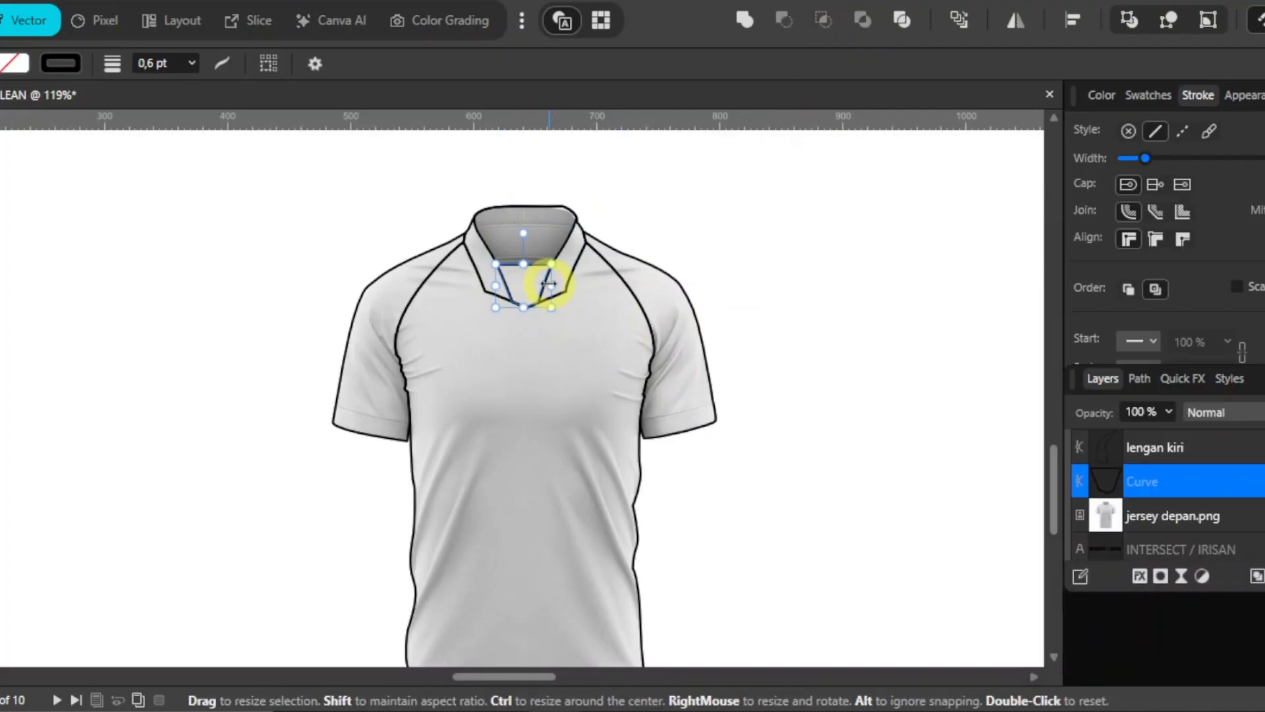
pyautogui.click(564, 243)
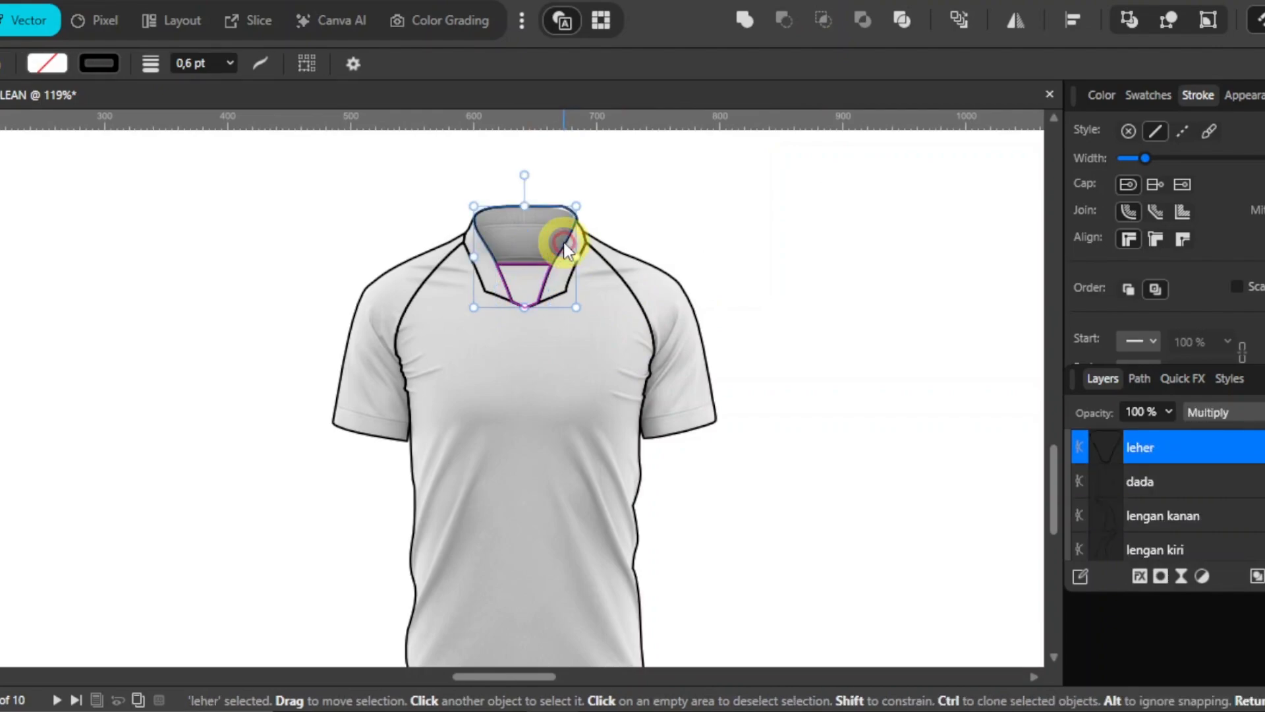
pyautogui.click(830, 306)
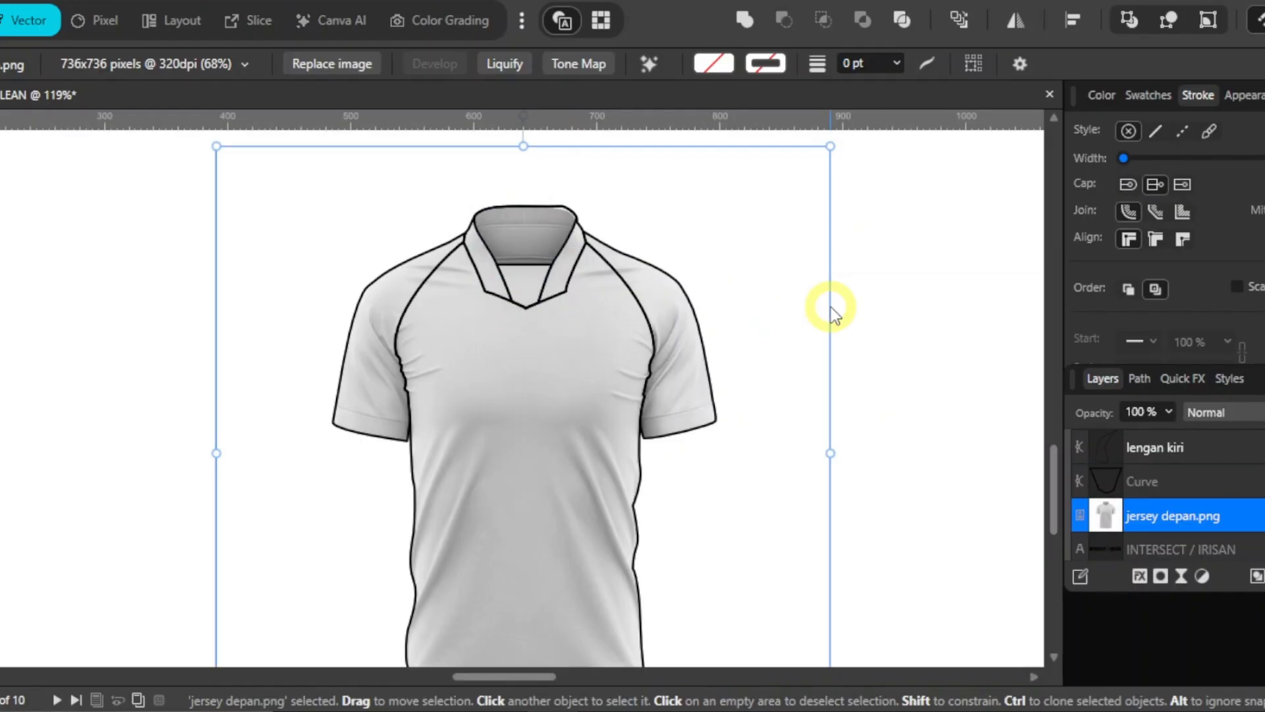
# Collapse Artboard8's layer contents and go to Artboard4 with the overlapping red circles
pyautogui.scroll(-5, 805, 323)
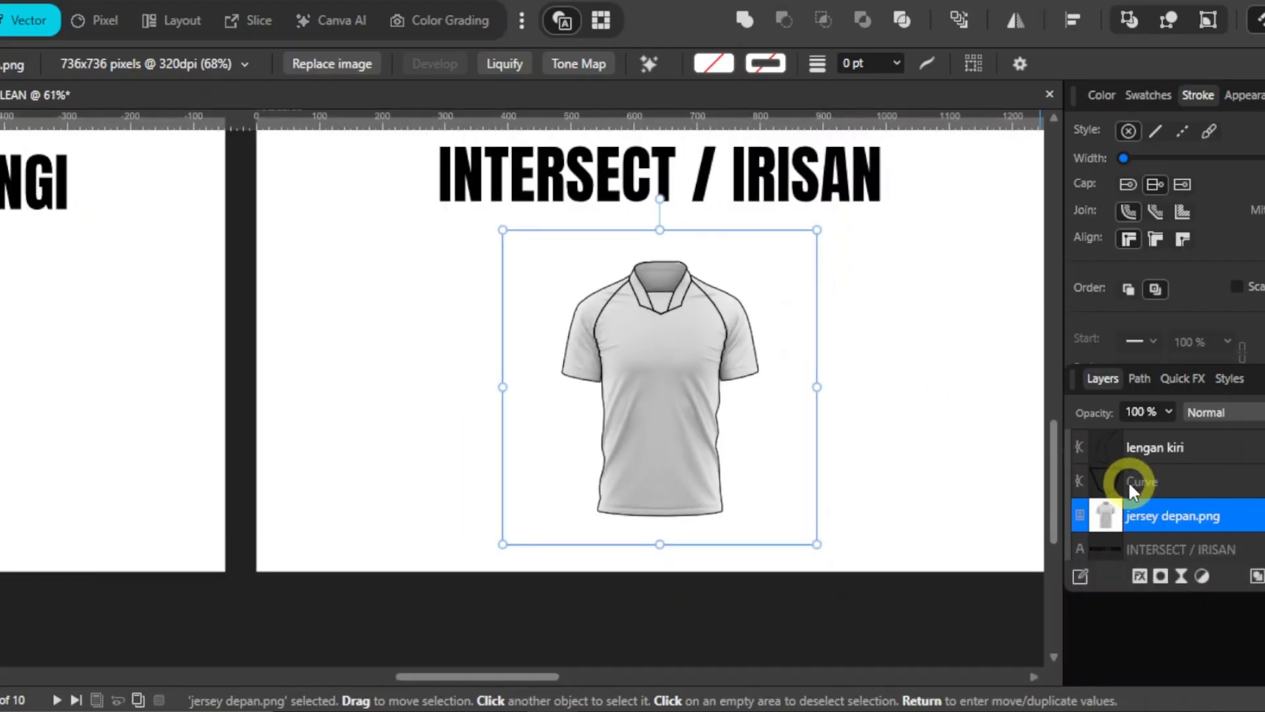
pyautogui.scroll(5, 1142, 488)
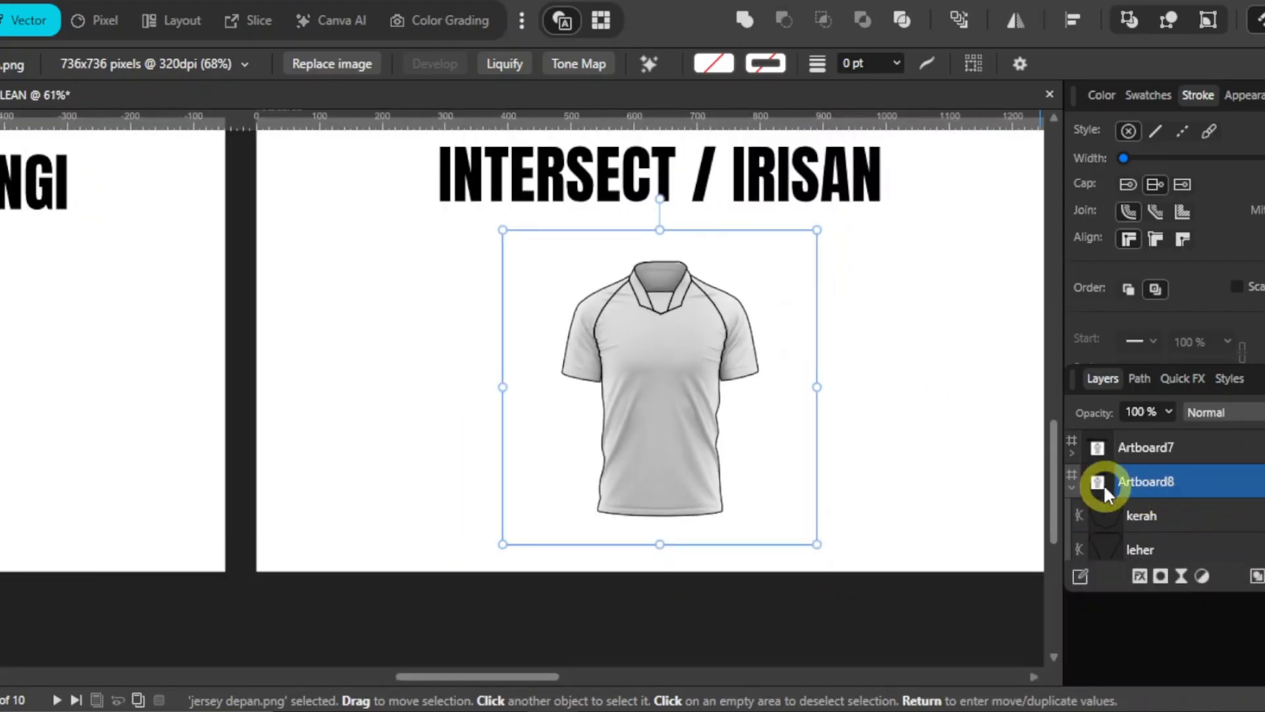
pyautogui.click(1077, 487)
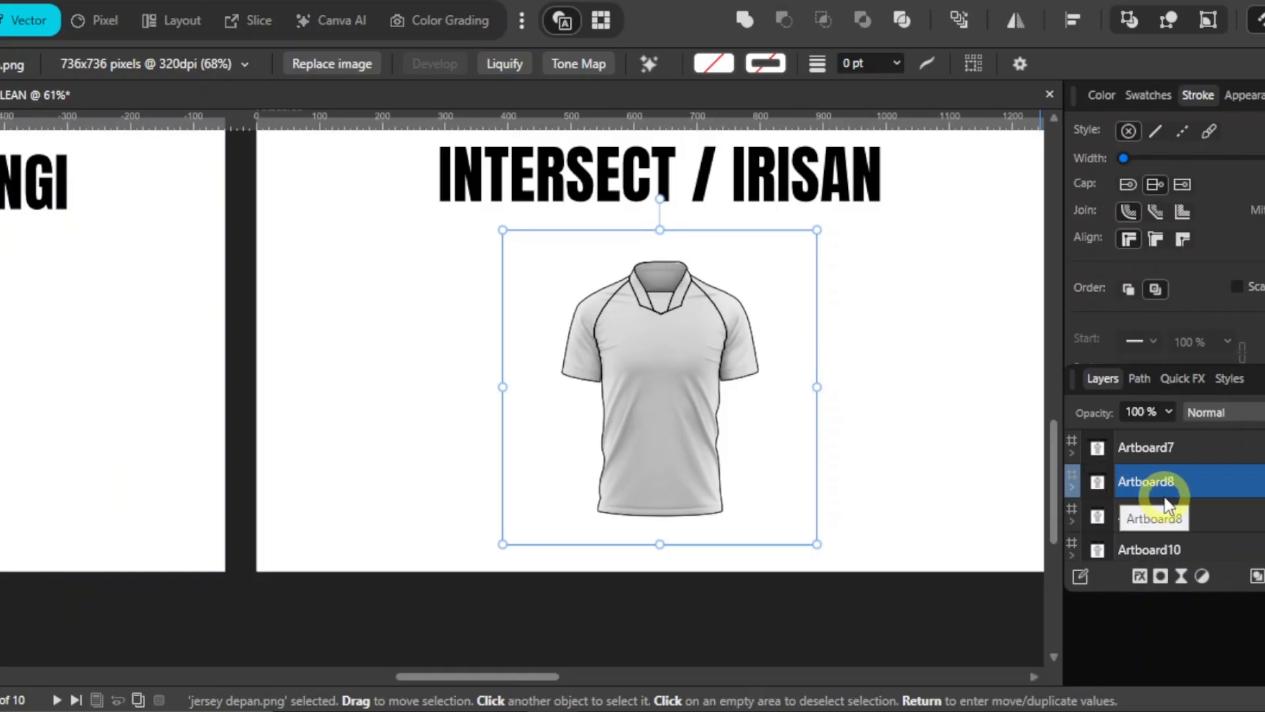
pyautogui.scroll(3, 1168, 505)
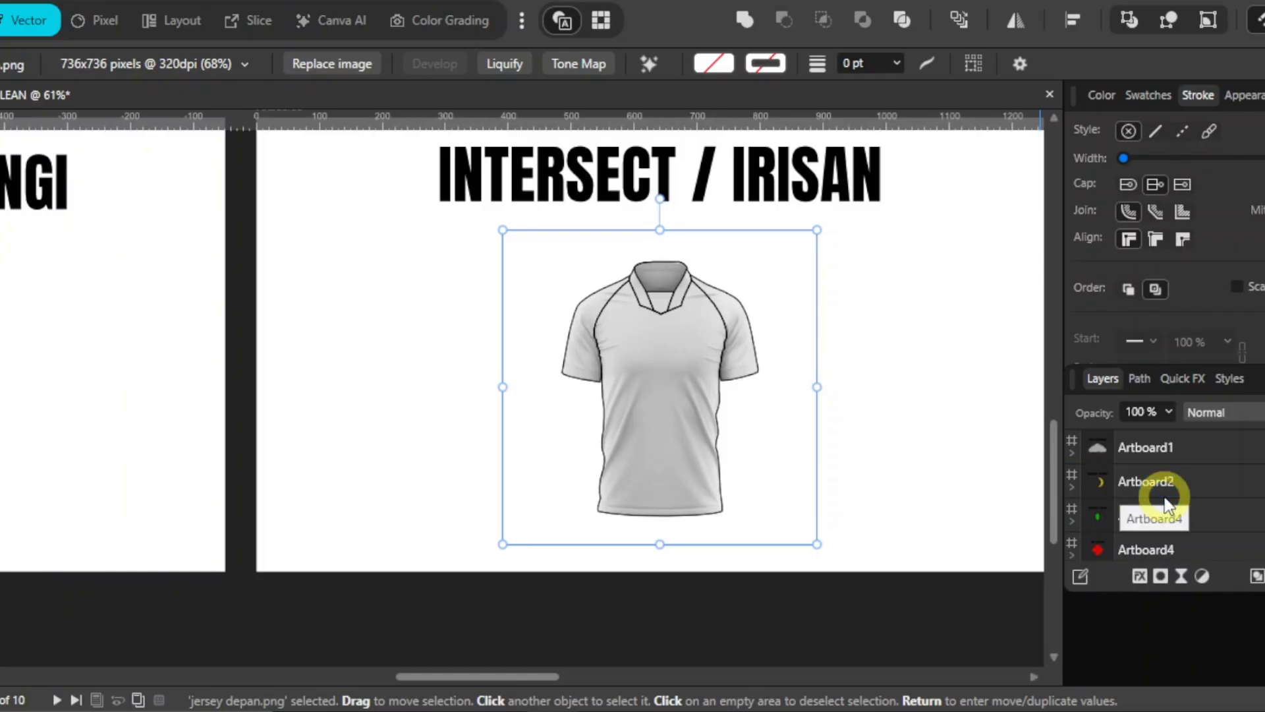
pyautogui.scroll(-2, 1168, 504)
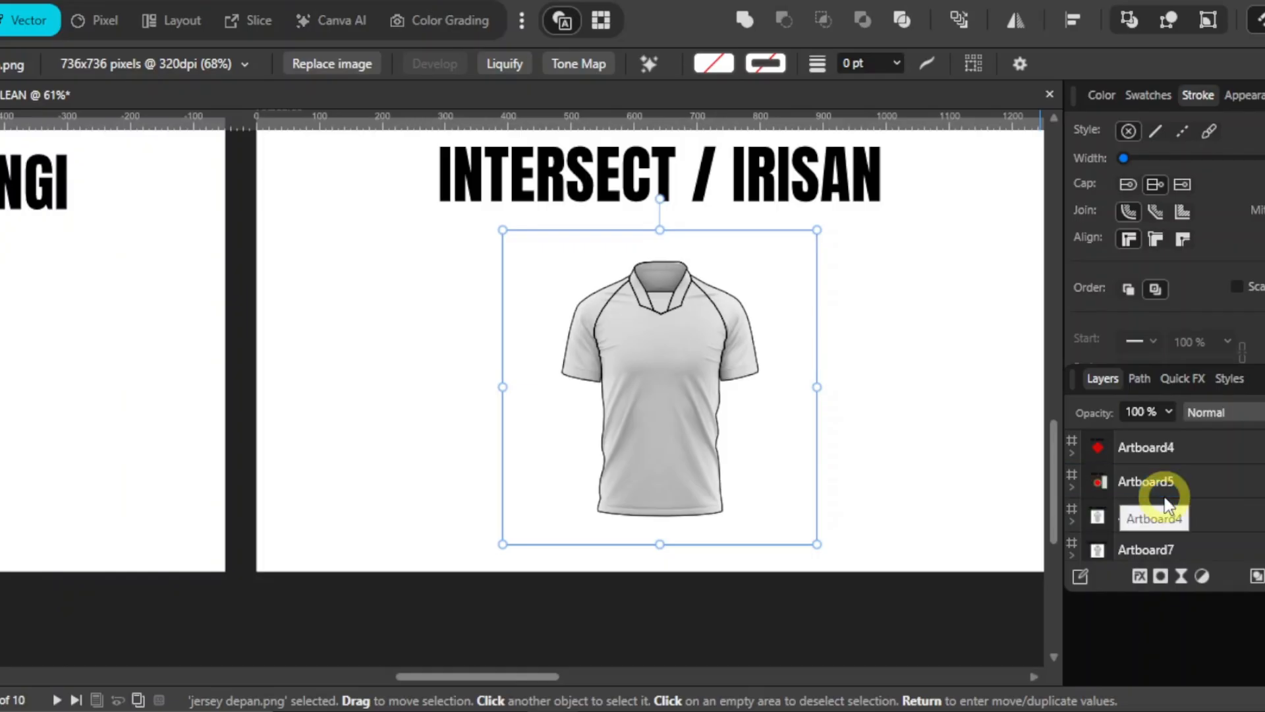
pyautogui.click(1154, 450)
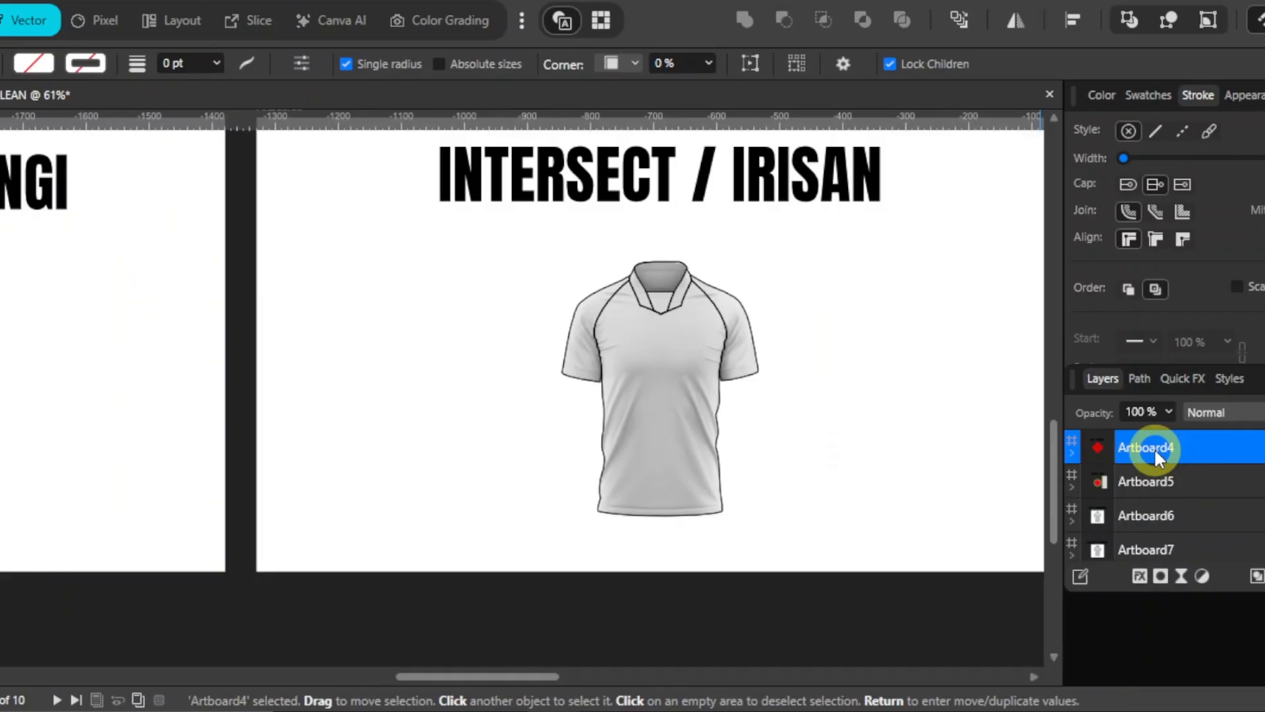
pyautogui.hotkey('ctrl', '0')
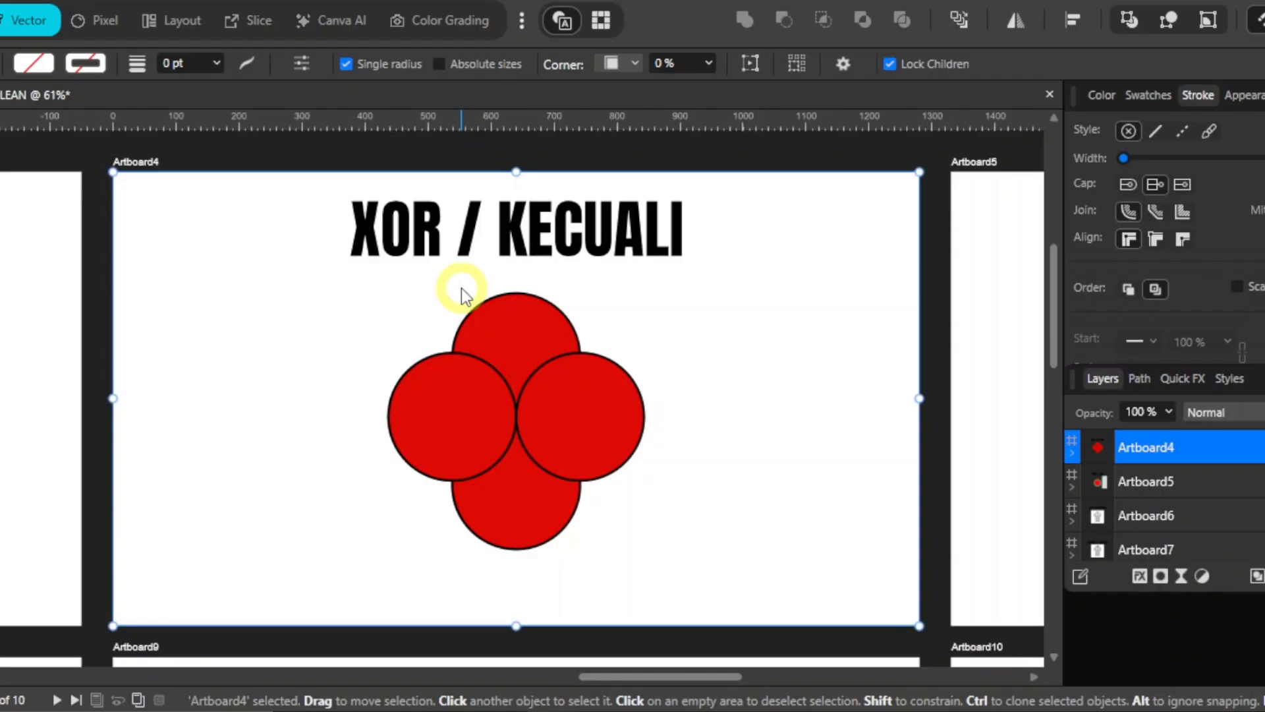
# Combine the four overlapping red circles on Artboard4 with the XOR operation and collapse the artboard's layer contents
pyautogui.moveTo(95, 284); pyautogui.dragTo(677, 579)
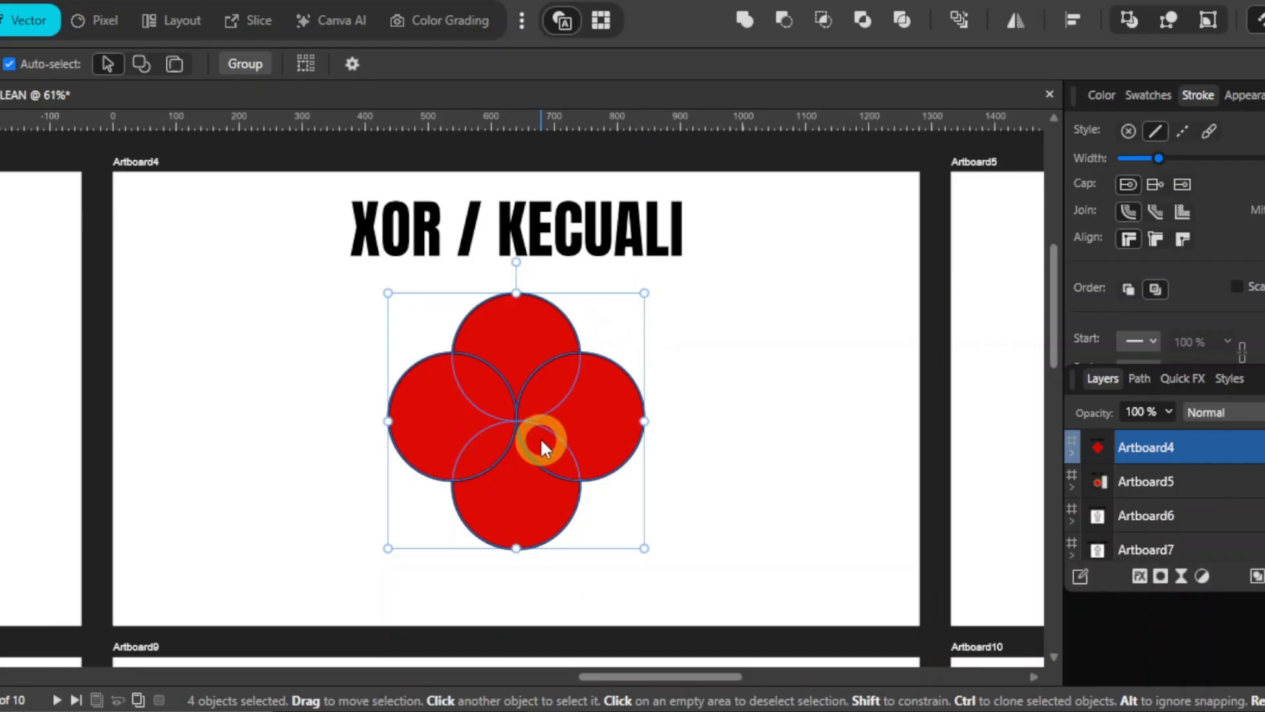
pyautogui.click(861, 21)
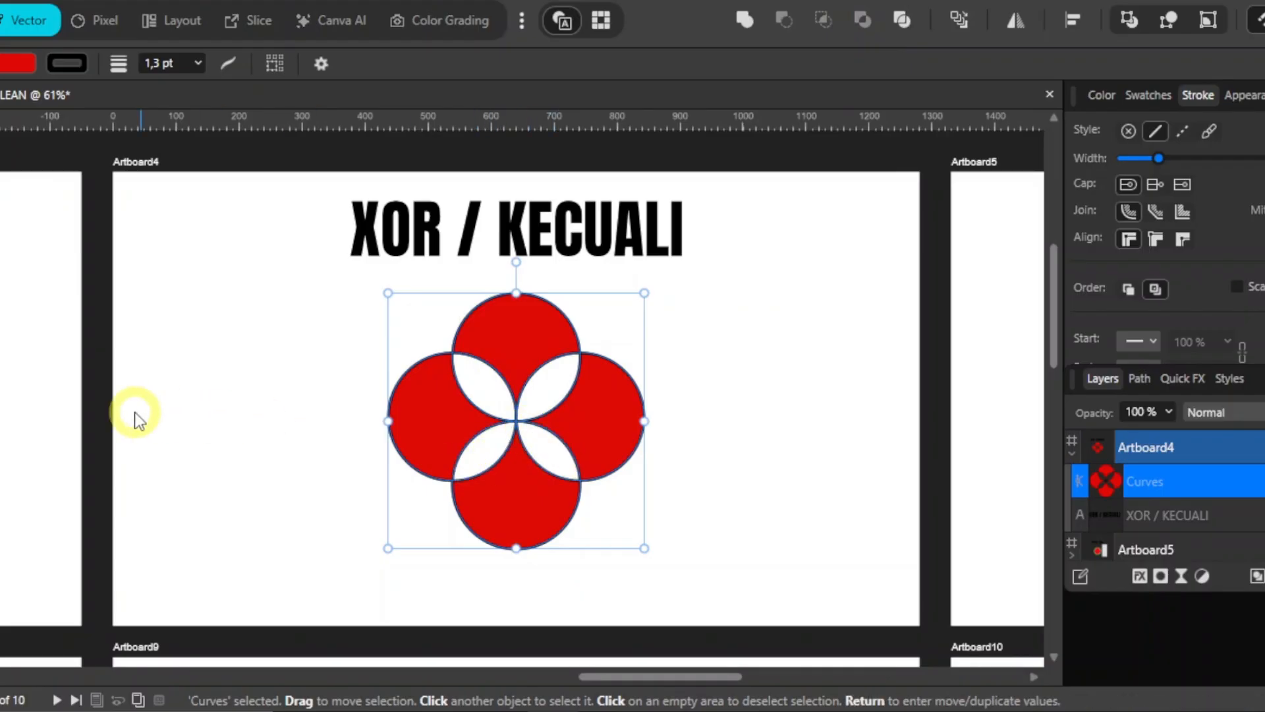
pyautogui.click(103, 414)
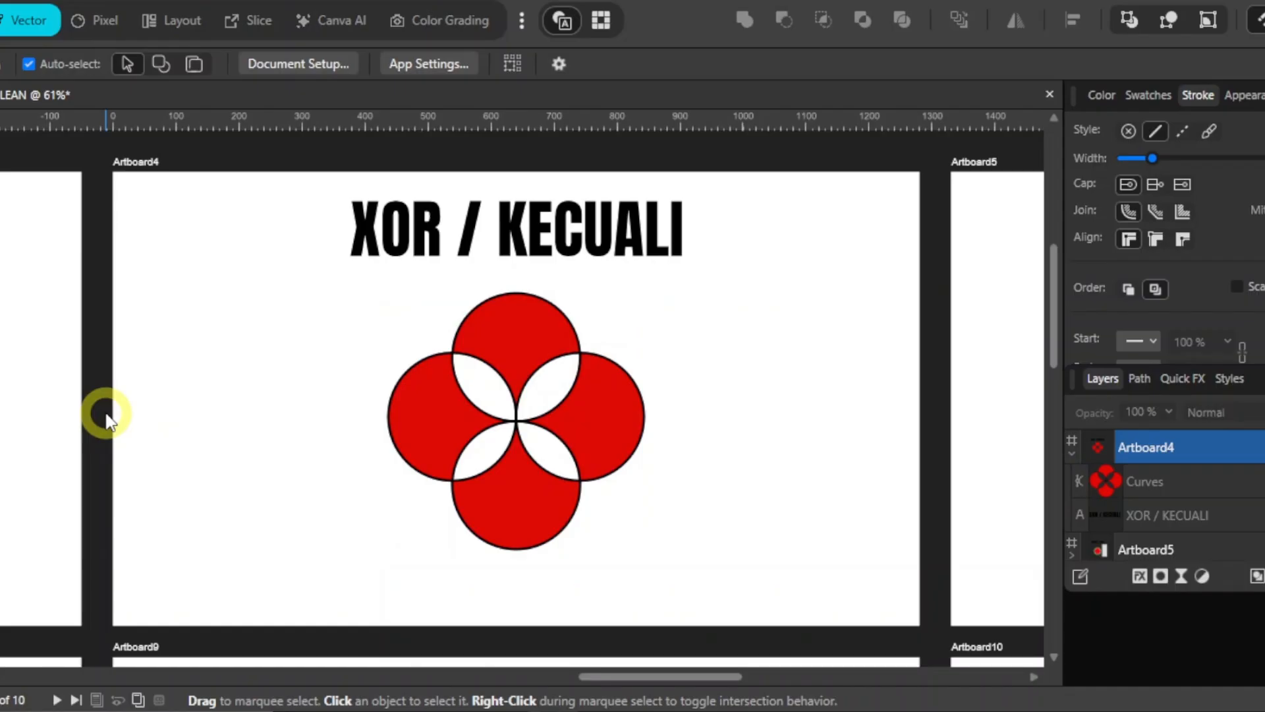
pyautogui.click(1072, 453)
pyautogui.click(637, 438)
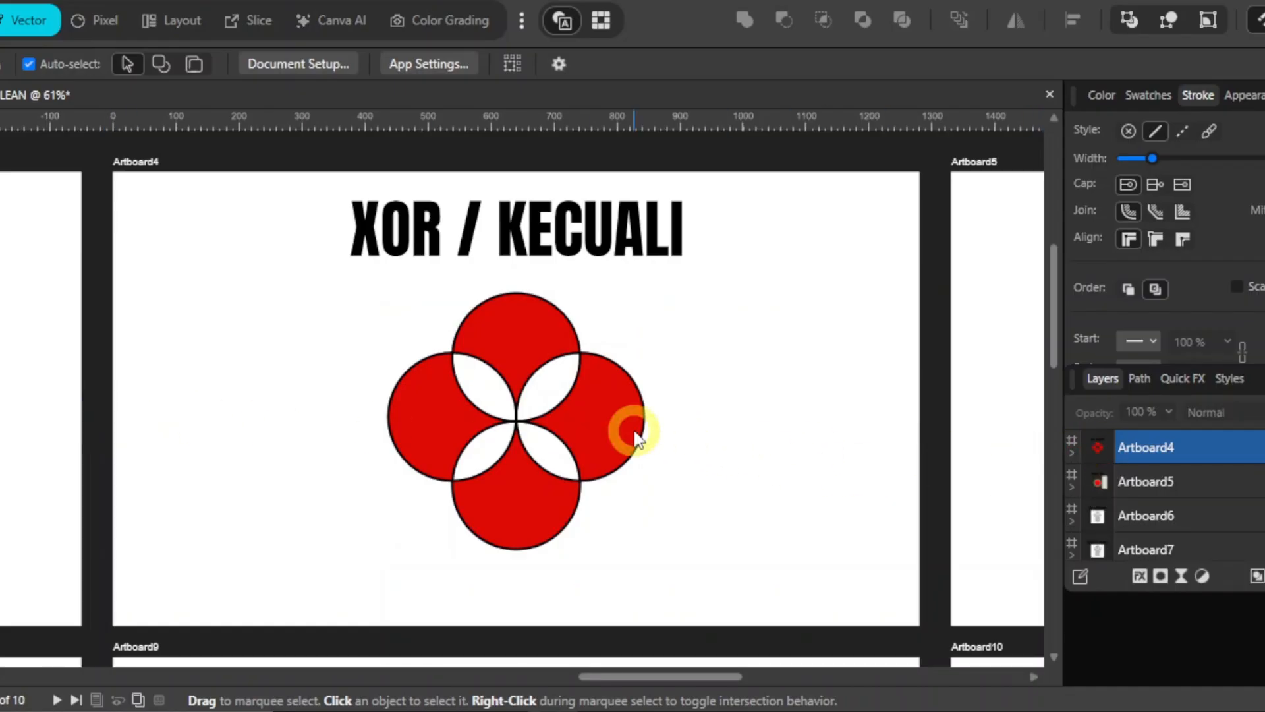
# Select the six jersey curves on Artboard9, from leher to lengan kiri without the image, and combine them with XOR
pyautogui.press('space')
pyautogui.moveTo(678, 463); pyautogui.dragTo(672, 290)
pyautogui.moveTo(700, 428); pyautogui.dragTo(704, 290)
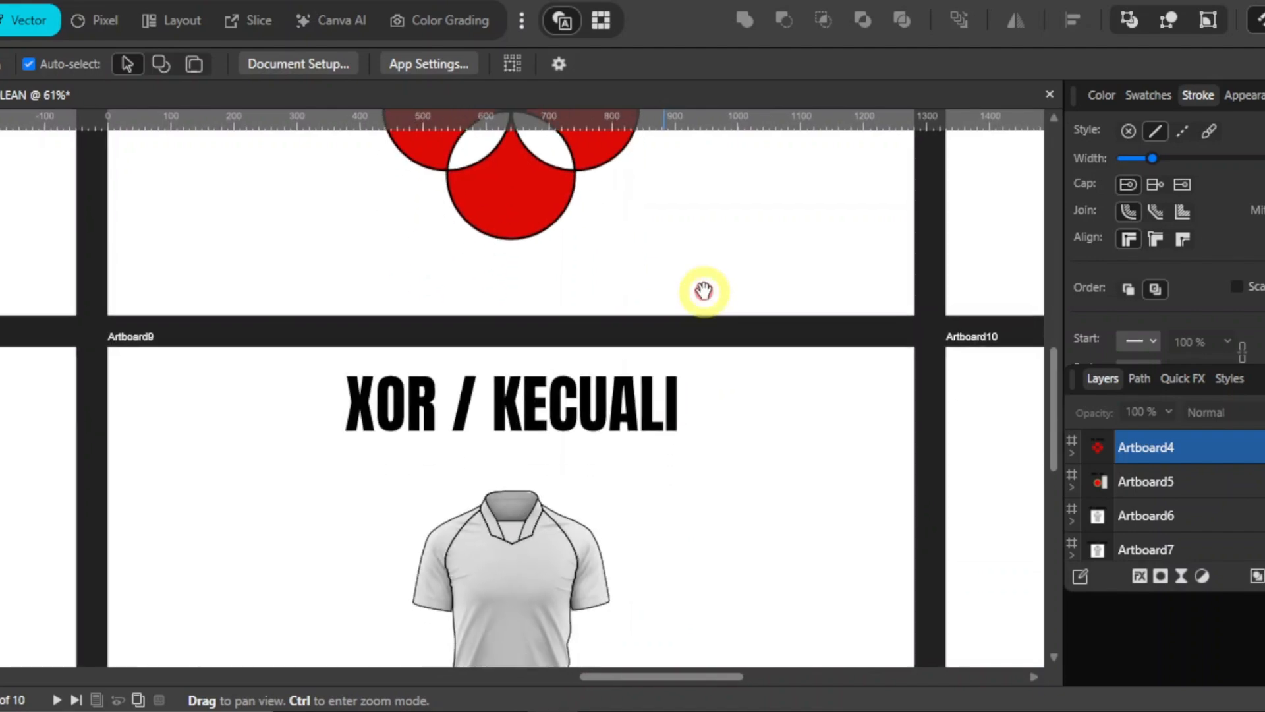
pyautogui.moveTo(718, 427); pyautogui.dragTo(737, 274)
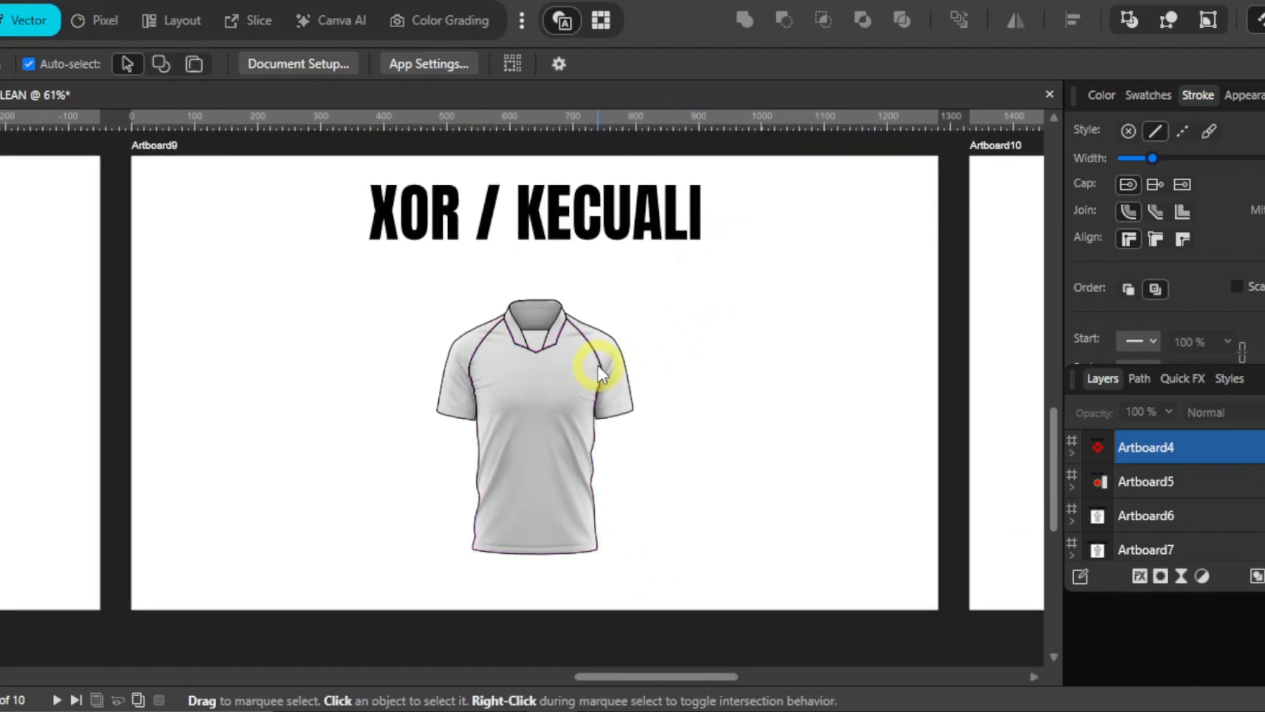
pyautogui.scroll(3, 598, 369)
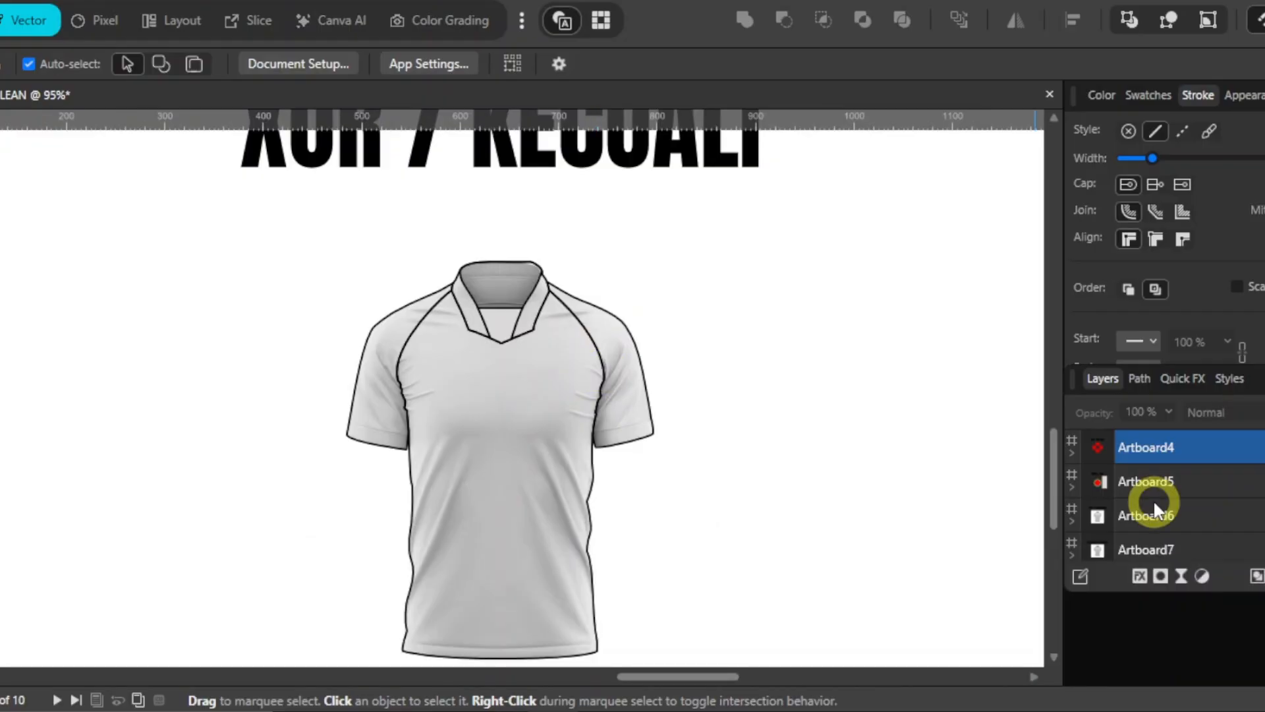
pyautogui.click(413, 299)
pyautogui.click(1153, 518)
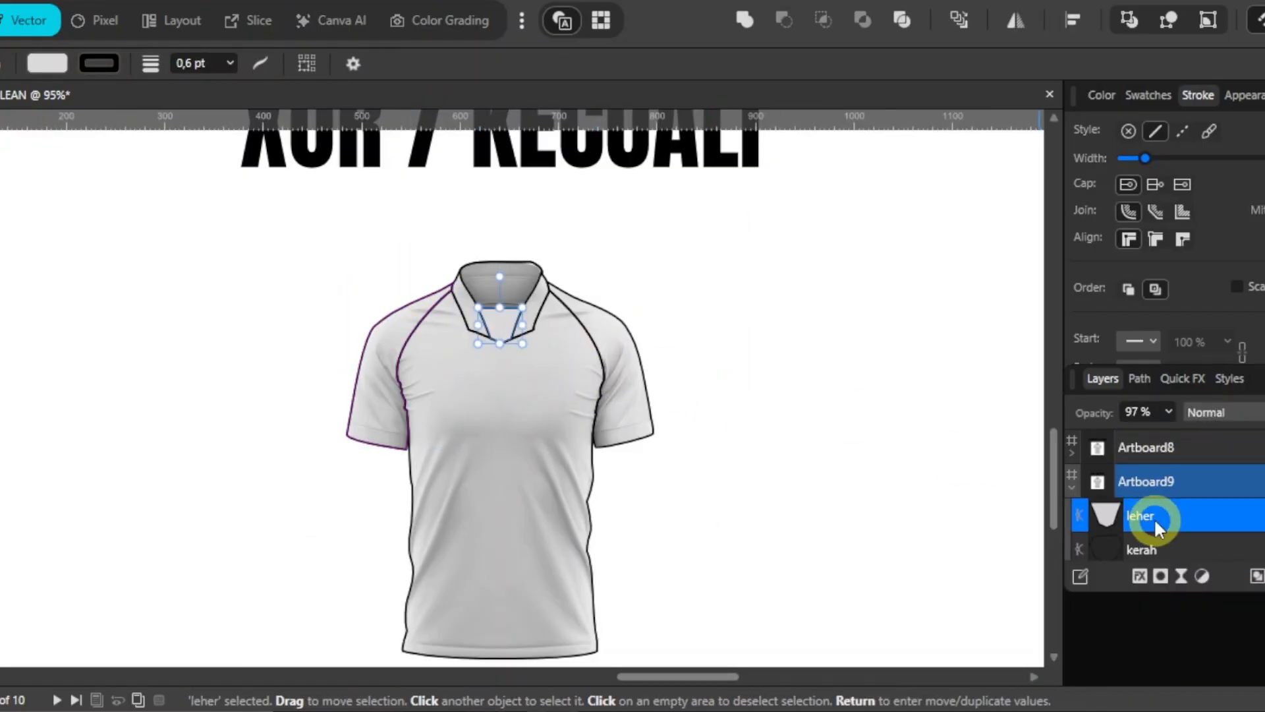
pyautogui.keyDown('shift'); pyautogui.click(1153, 483); pyautogui.keyUp('shift')
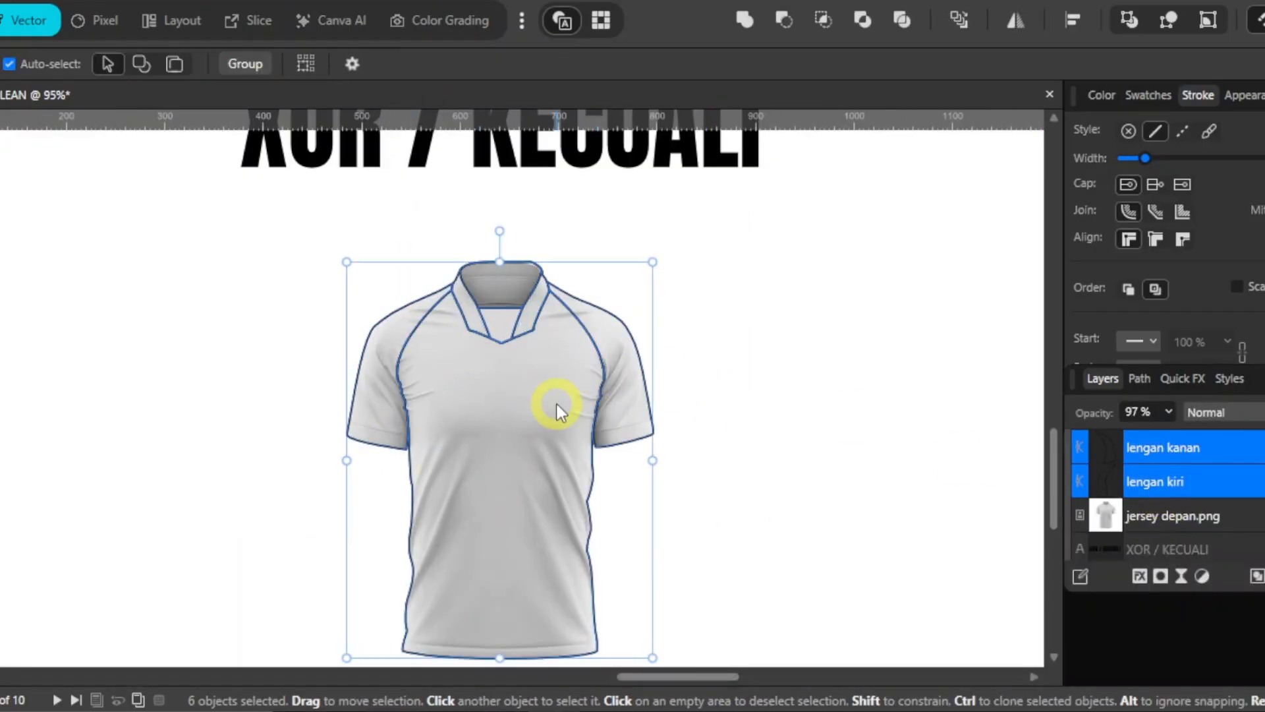
pyautogui.click(856, 23)
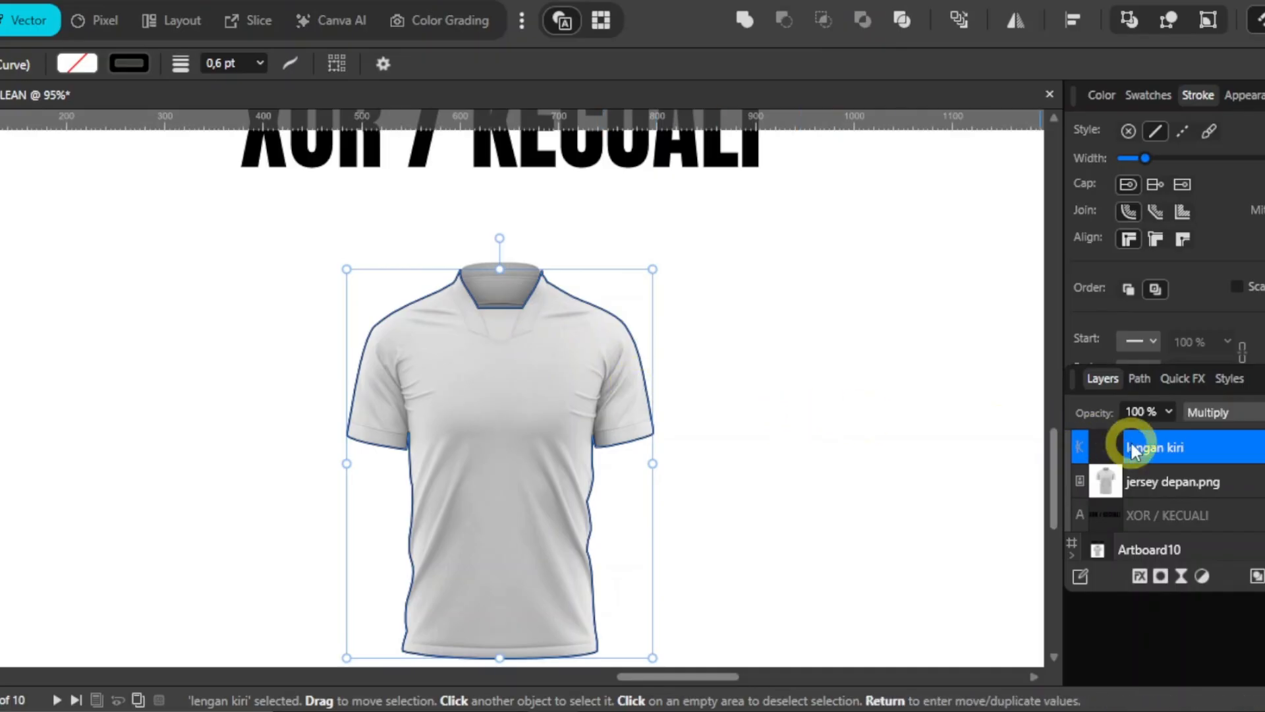
# Collapse Artboard9's layer contents and select Artboard5
pyautogui.scroll(2, 1156, 465)
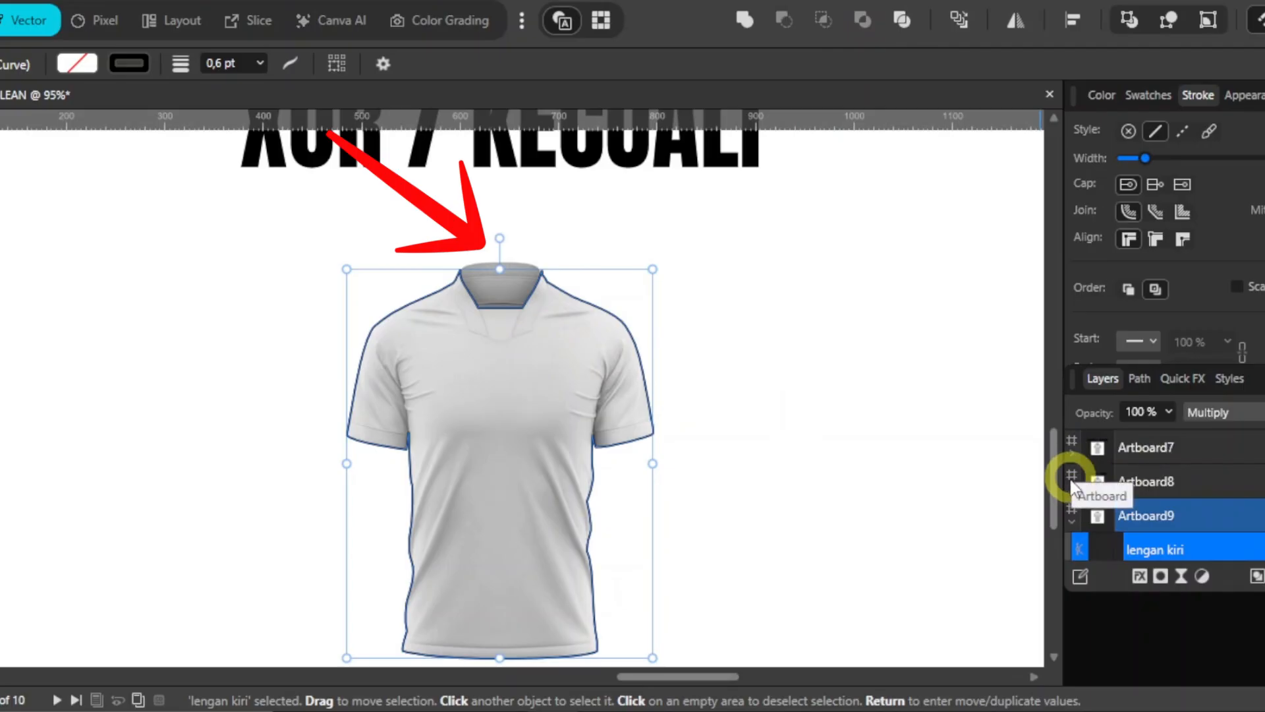
pyautogui.click(1073, 523)
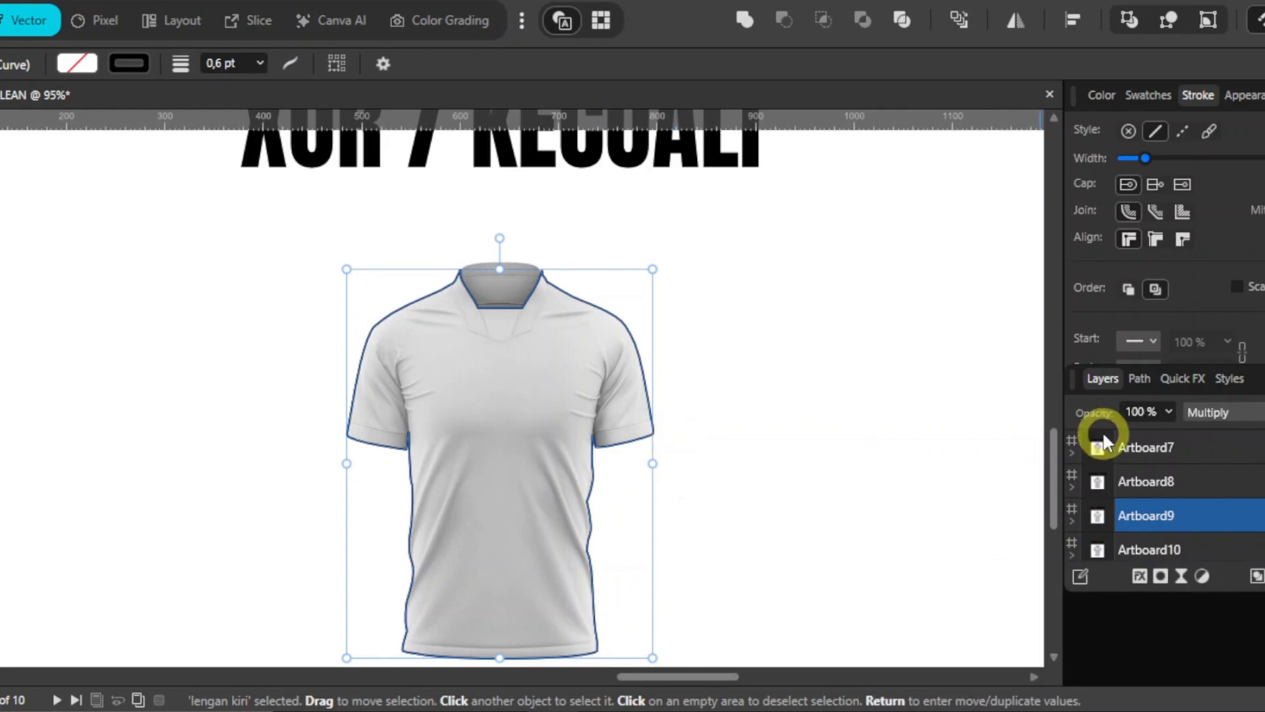
pyautogui.scroll(3, 1138, 481)
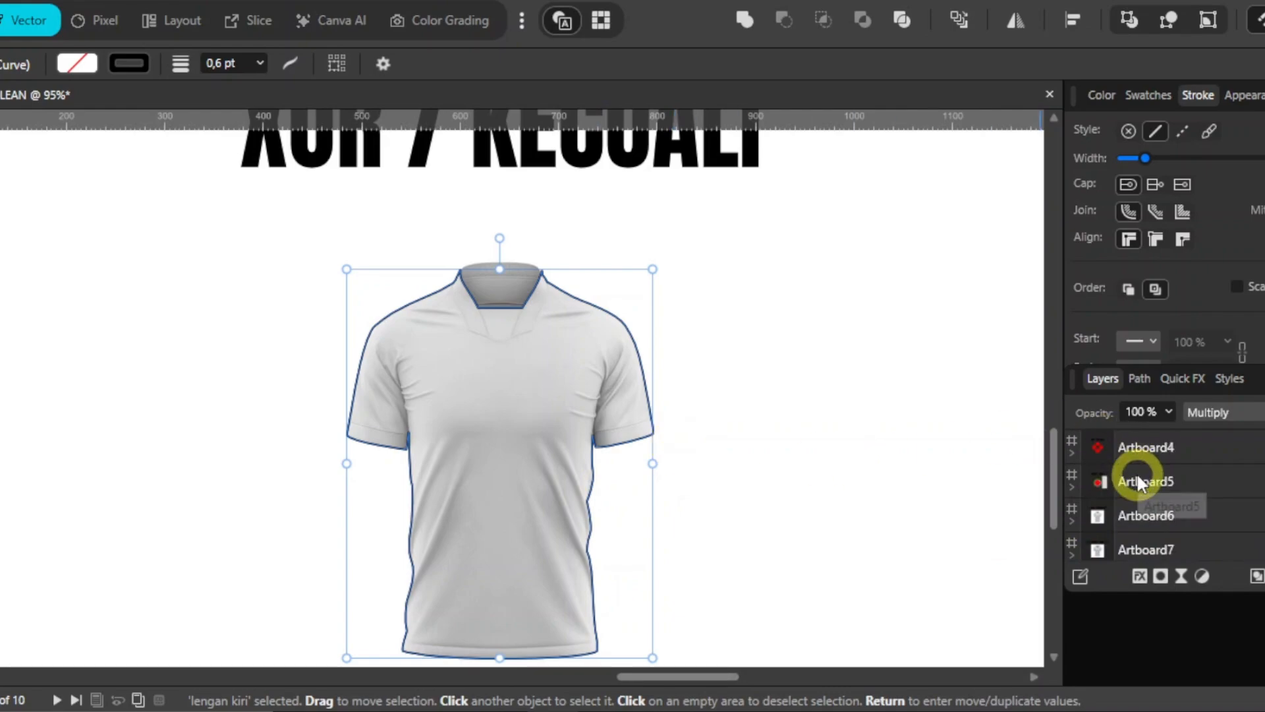
pyautogui.click(1138, 481)
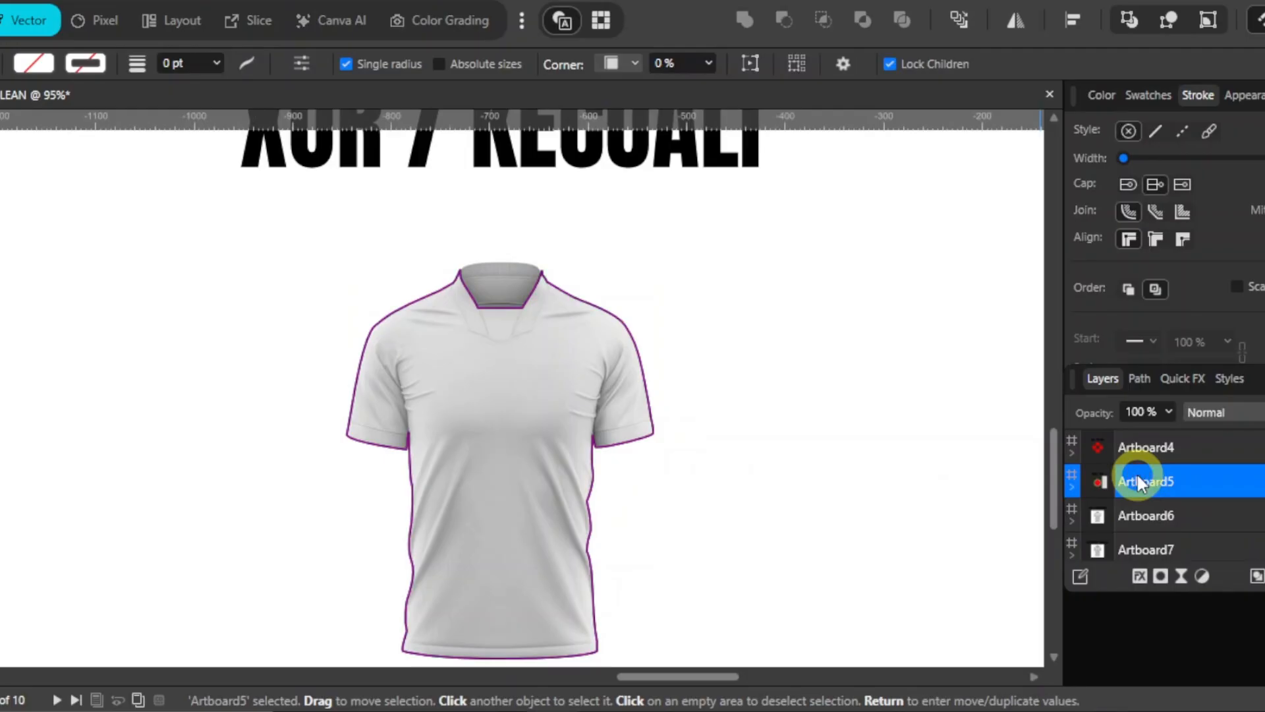